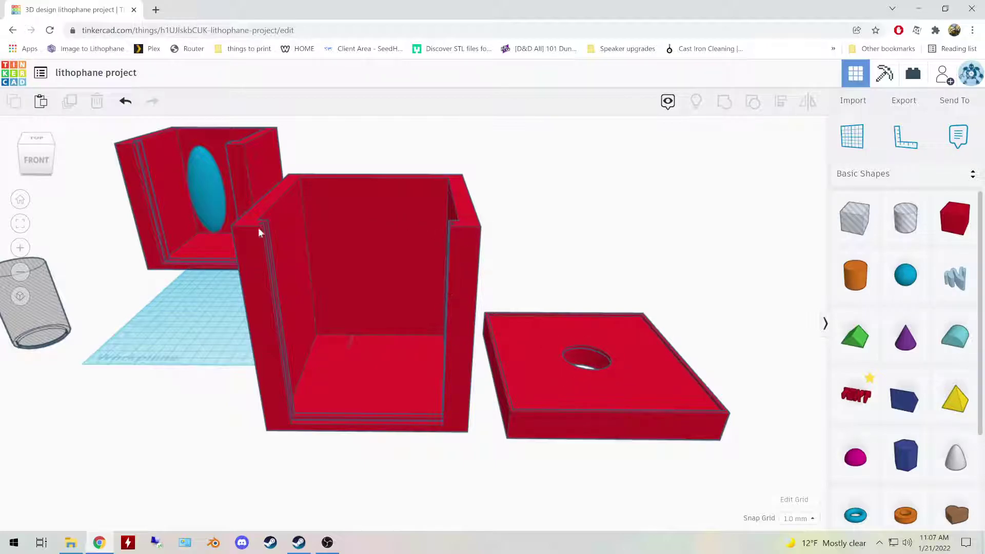
Step: Select the lid with the socket hole and orbit the view to look down on it
{"action": "left_click", "coordinate": [617, 358]}
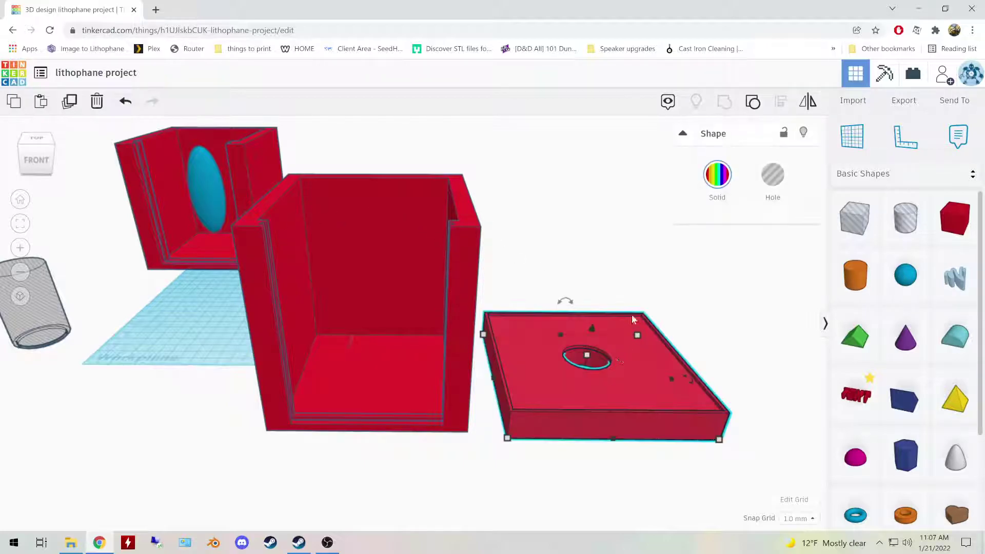
{"action": "right_click_drag", "start_coordinate": [693, 306], "coordinate": [516, 322]}
{"action": "scroll", "coordinate": [513, 255], "scroll_direction": "up", "scroll_amount": 5}
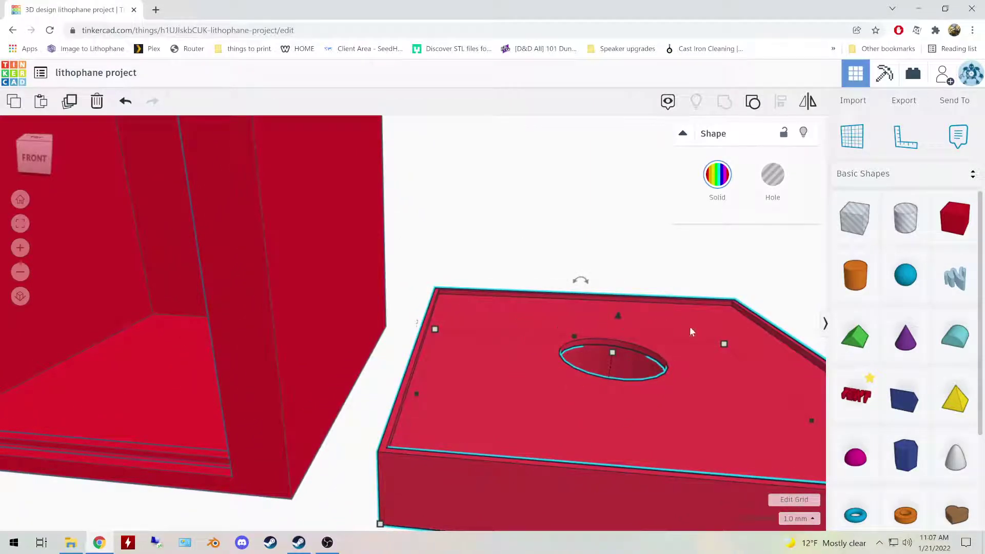
{"action": "scroll", "coordinate": [549, 353], "scroll_direction": "down", "scroll_amount": 5}
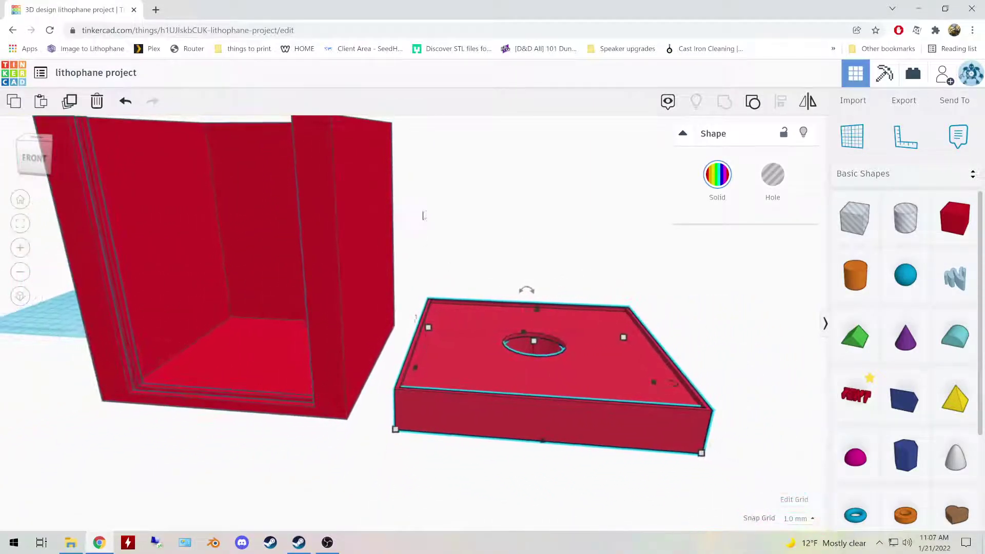
{"action": "right_click_drag", "start_coordinate": [550, 351], "coordinate": [381, 242]}
{"action": "right_click_drag", "start_coordinate": [648, 355], "coordinate": [391, 294]}
{"action": "scroll", "coordinate": [391, 293], "scroll_direction": "up", "scroll_amount": 5}
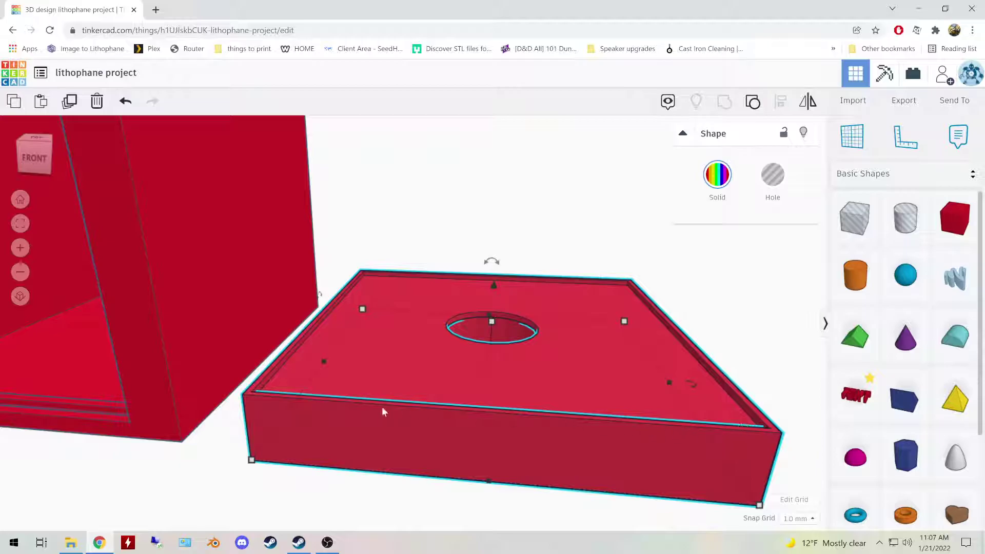
{"action": "scroll", "coordinate": [509, 333], "scroll_direction": "down", "scroll_amount": 3}
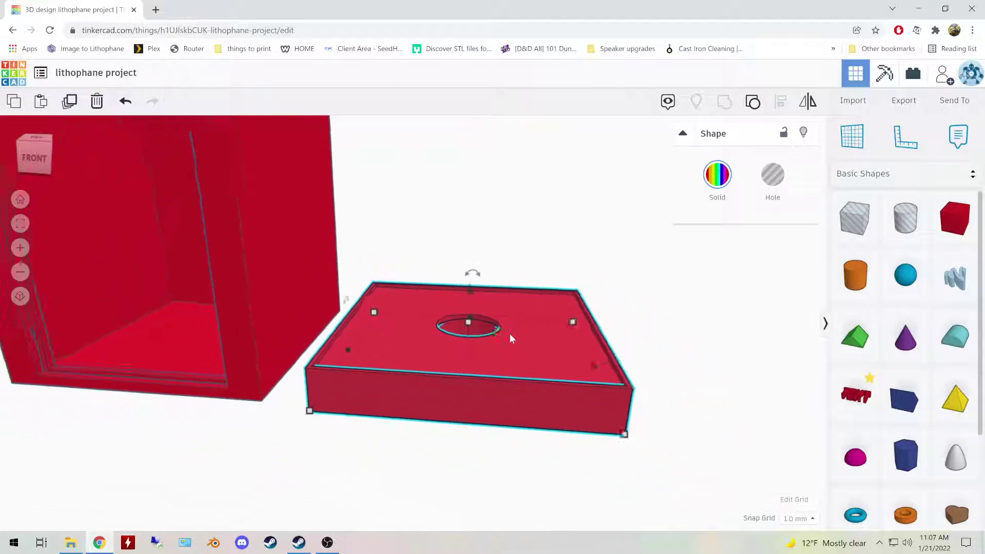
{"action": "right_click_drag", "start_coordinate": [509, 333], "coordinate": [421, 273]}
Step: Flip the lid 180° with its rotation handle
{"action": "left_click_drag", "start_coordinate": [455, 266], "coordinate": [445, 342]}
{"action": "scroll", "coordinate": [523, 295], "scroll_direction": "up", "scroll_amount": 2}
{"action": "right_click_drag", "start_coordinate": [523, 294], "coordinate": [460, 286]}
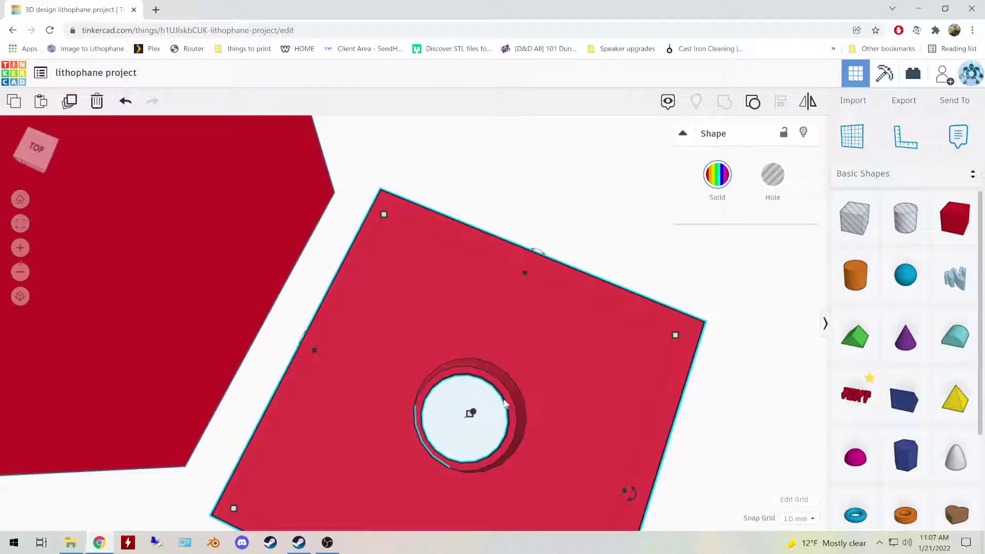
{"action": "right_click_drag", "start_coordinate": [505, 405], "coordinate": [447, 200]}
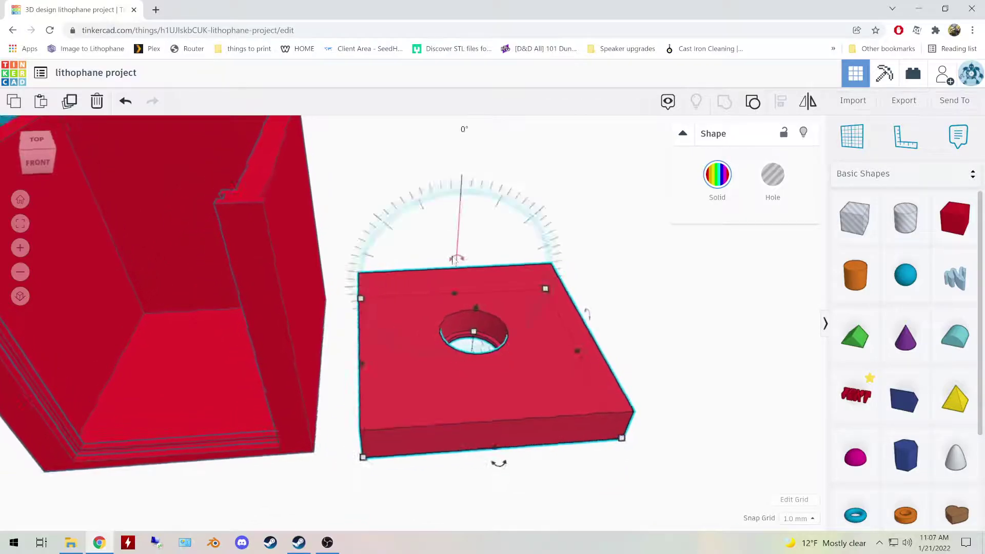
{"action": "left_click_drag", "start_coordinate": [454, 260], "coordinate": [441, 392]}
{"action": "scroll", "coordinate": [438, 388], "scroll_direction": "down", "scroll_amount": 3}
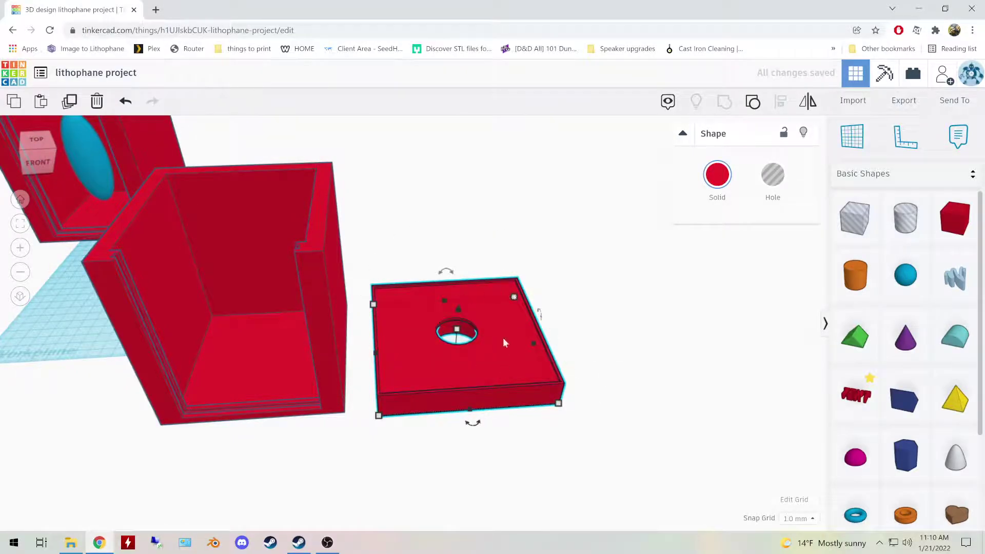
Step: Move the lid behind the open box and drop a new box onto the workplane
{"action": "left_click_drag", "start_coordinate": [501, 321], "coordinate": [287, 170]}
{"action": "left_click", "coordinate": [535, 354]}
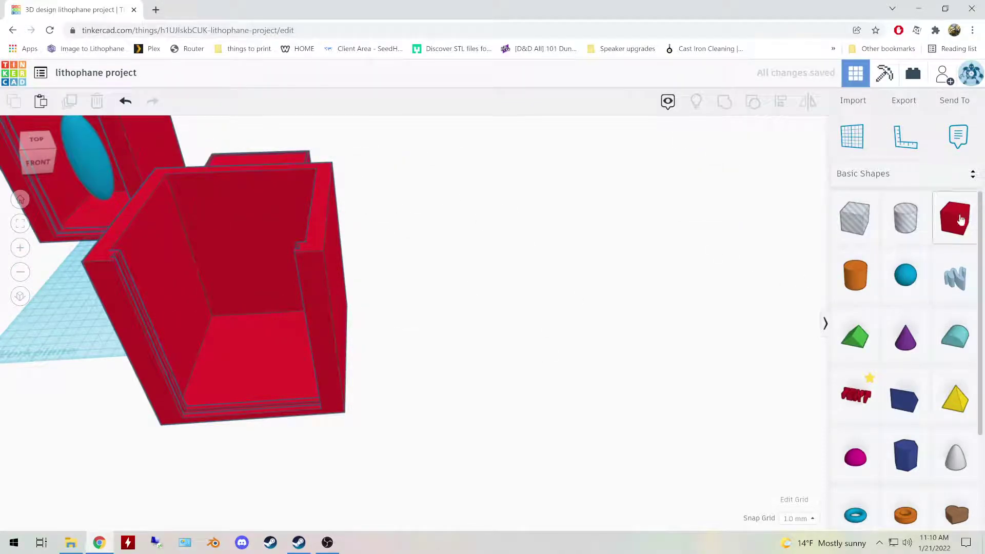
{"action": "left_click_drag", "start_coordinate": [952, 223], "coordinate": [433, 322]}
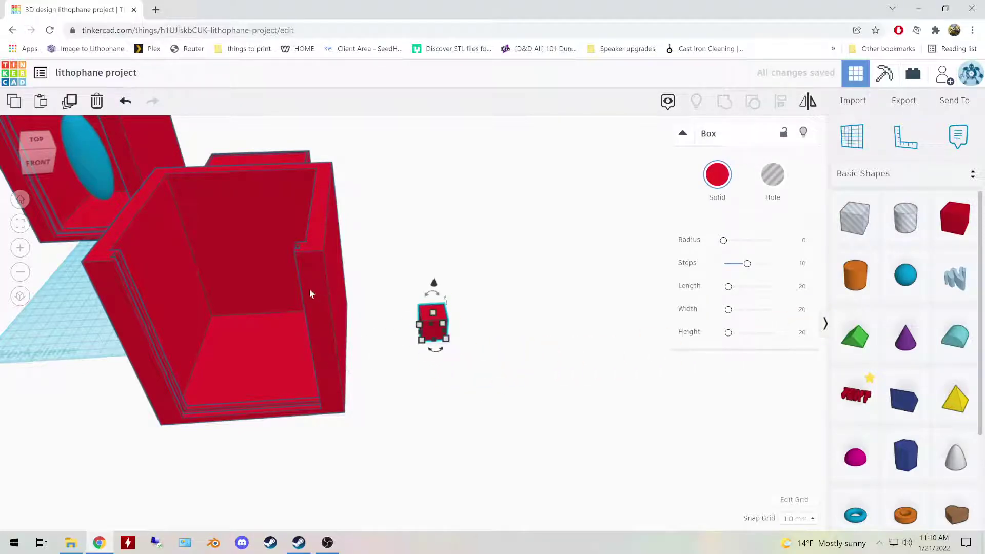
{"action": "left_click", "coordinate": [107, 285]}
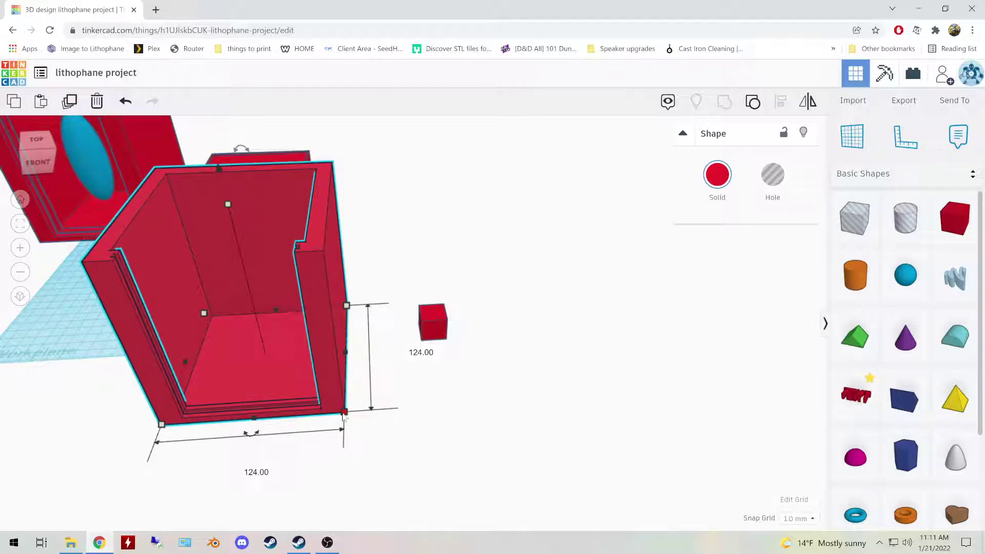
Step: Use the ruler to set the new box's length and width to 128 mm
{"action": "left_click", "coordinate": [429, 321]}
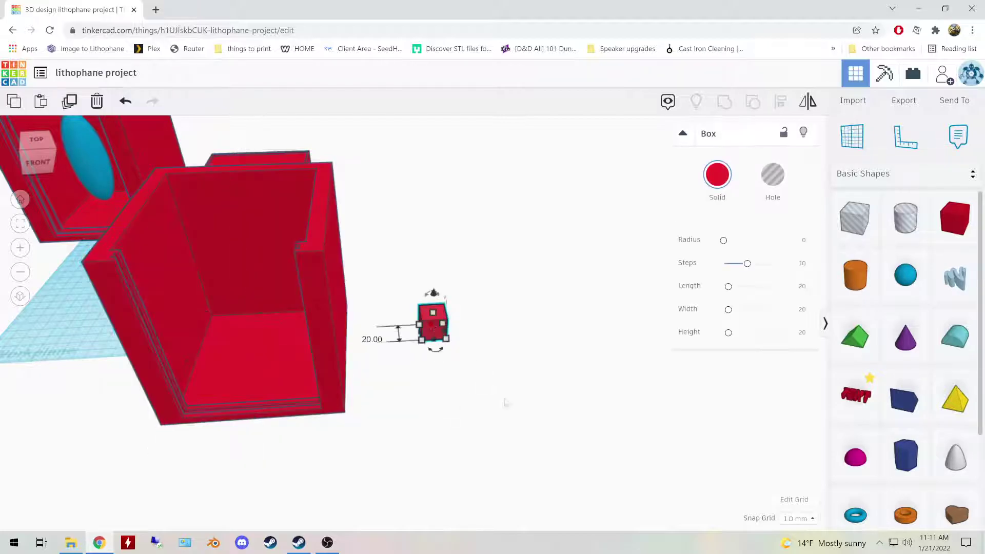
{"action": "key", "text": "r"}
{"action": "left_click", "coordinate": [380, 397]}
{"action": "left_click", "coordinate": [439, 362]}
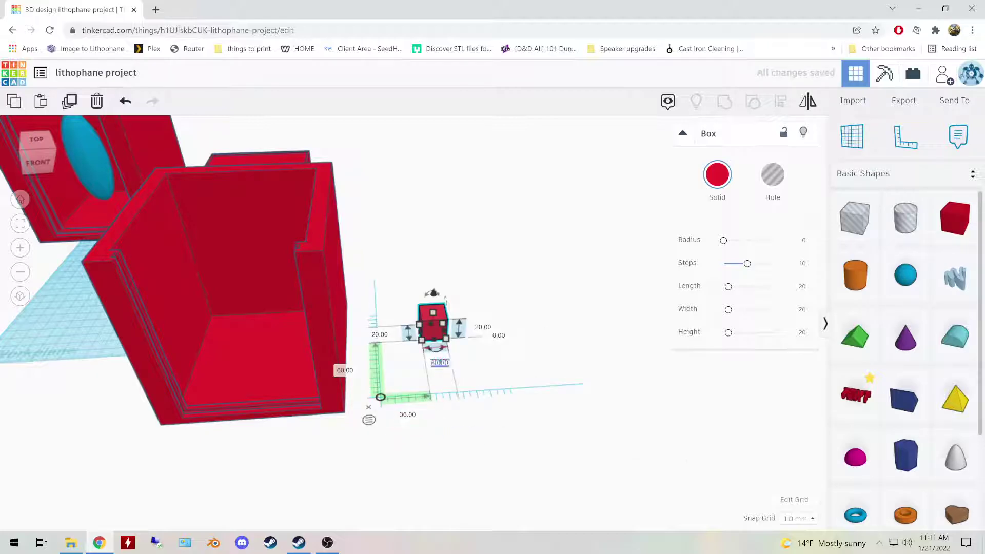
{"action": "type", "text": "128"}
{"action": "key", "text": "Return"}
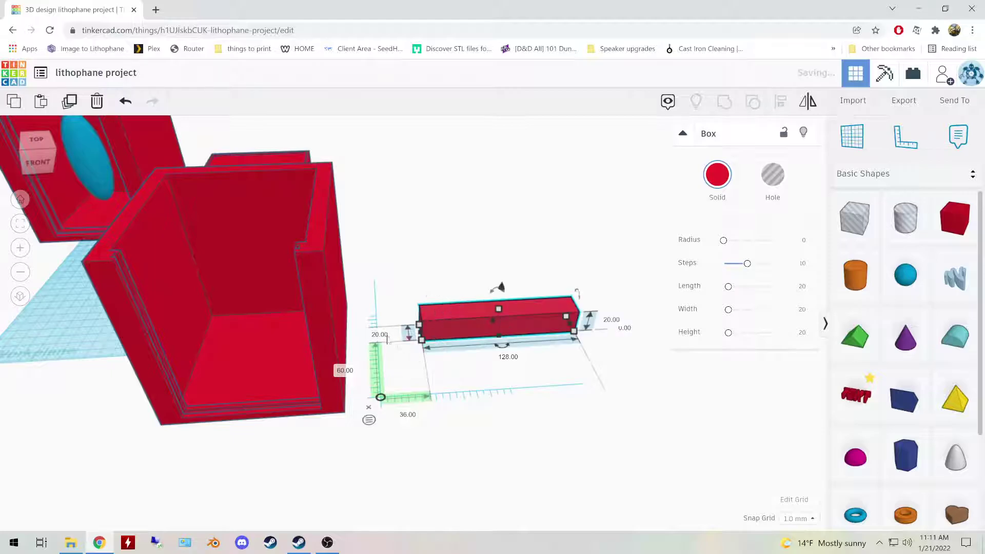
{"action": "left_click", "coordinate": [380, 335]}
{"action": "type", "text": "128"}
{"action": "key", "text": "Return"}
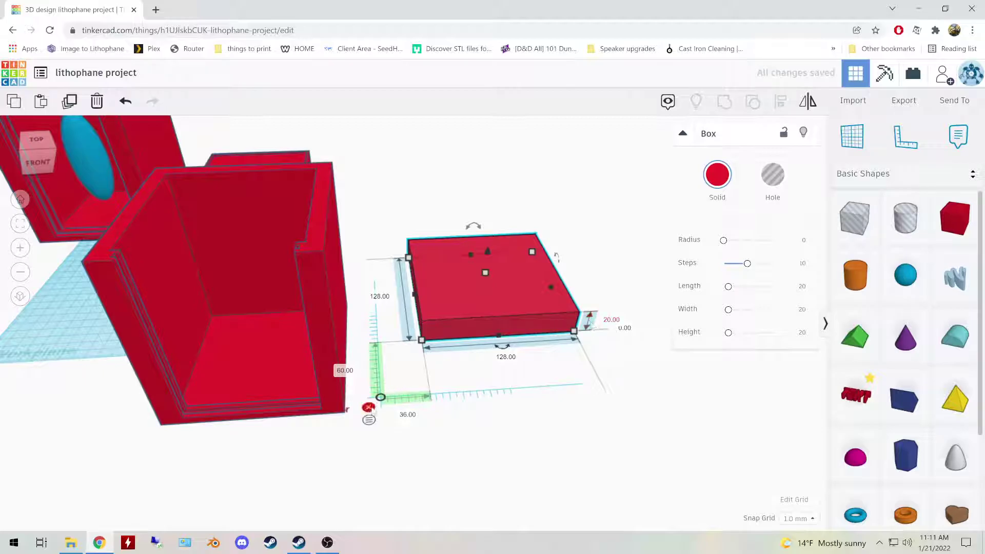
Step: Dismiss the ruler and shift the new box down-left, undoing a trial height change
{"action": "left_click", "coordinate": [368, 407]}
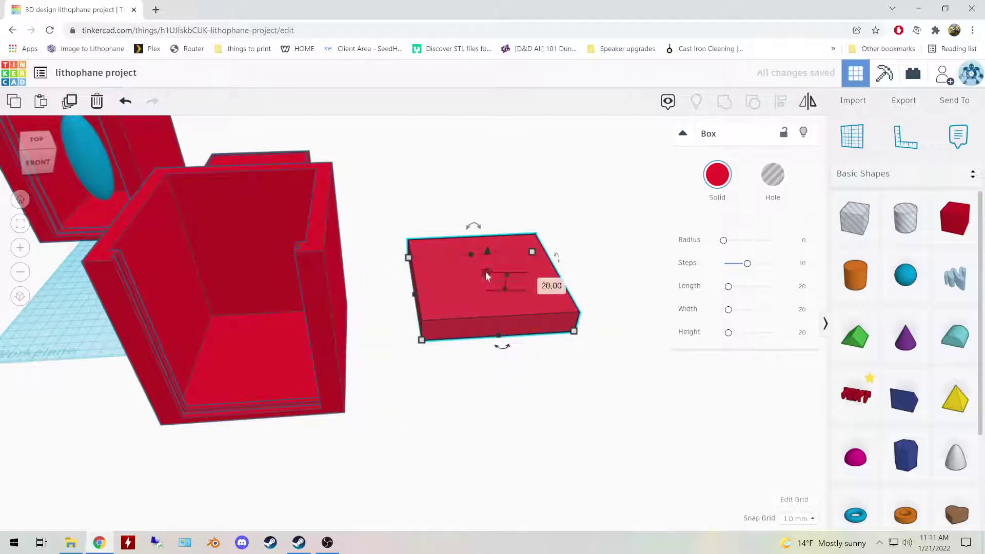
{"action": "left_click_drag", "start_coordinate": [463, 306], "coordinate": [429, 361]}
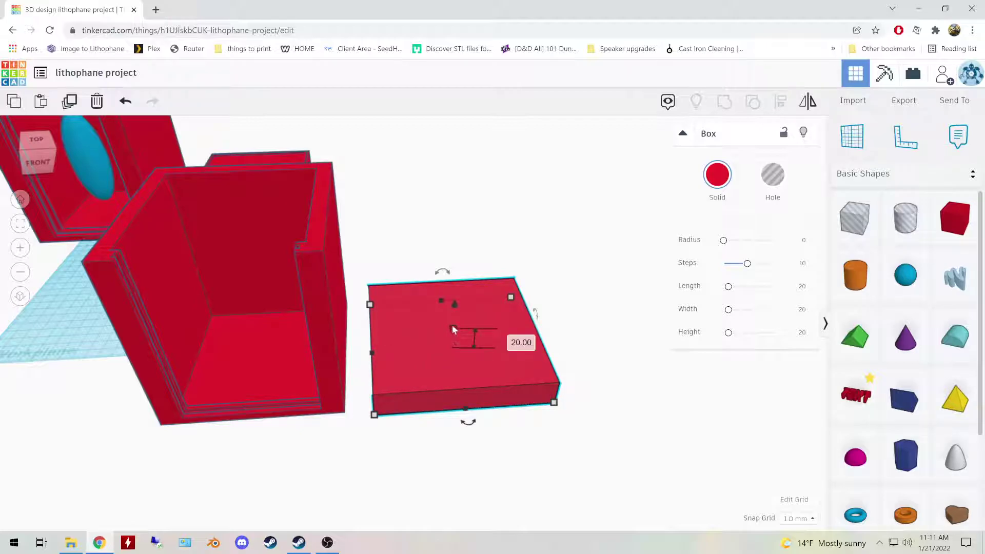
{"action": "left_click_drag", "start_coordinate": [451, 327], "coordinate": [460, 300]}
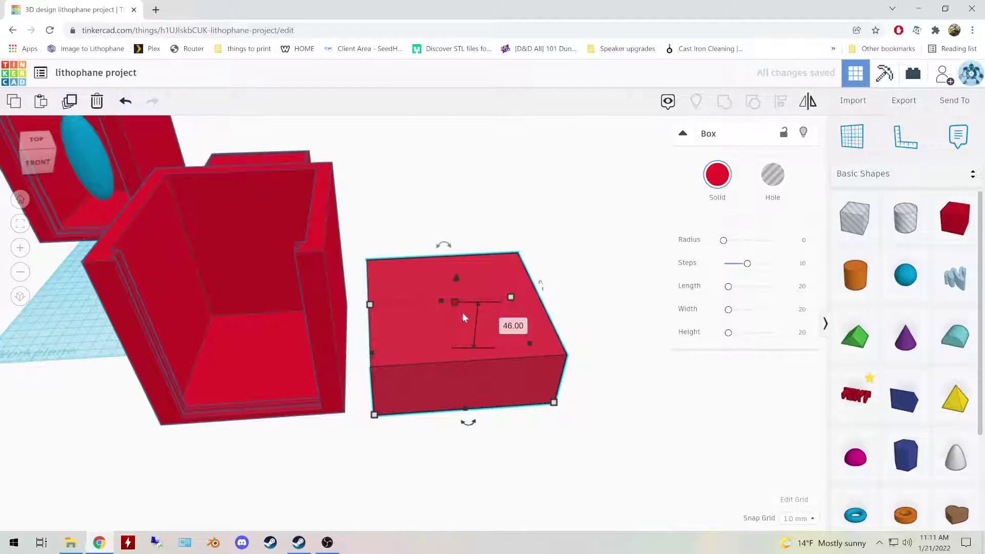
{"action": "key", "text": "ctrl+z"}
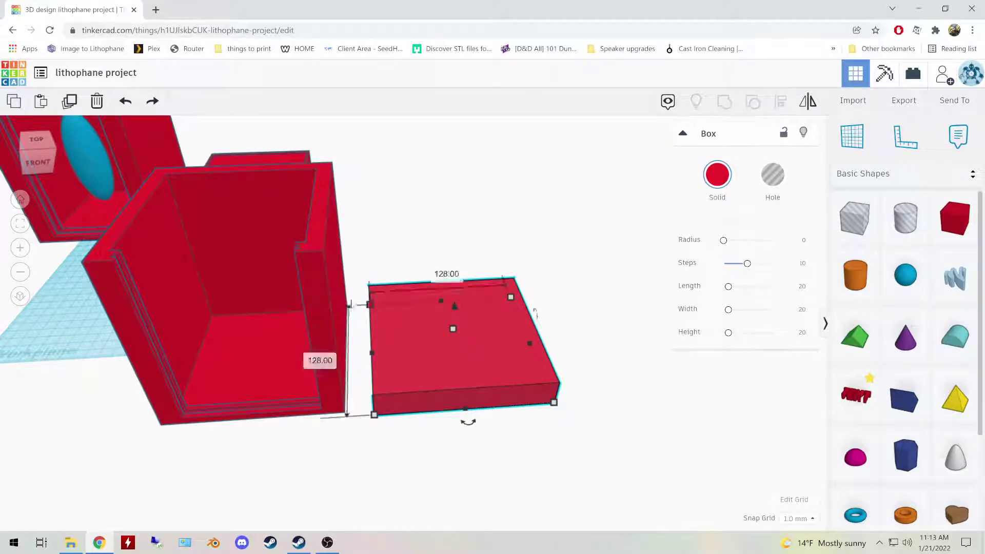
Step: Move the open panel box and the square box left, then orbit closer
{"action": "left_click_drag", "start_coordinate": [330, 297], "coordinate": [133, 279]}
{"action": "left_click_drag", "start_coordinate": [441, 334], "coordinate": [306, 337]}
{"action": "right_click_drag", "start_coordinate": [425, 287], "coordinate": [455, 235]}
{"action": "scroll", "coordinate": [454, 249], "scroll_direction": "up", "scroll_amount": 3}
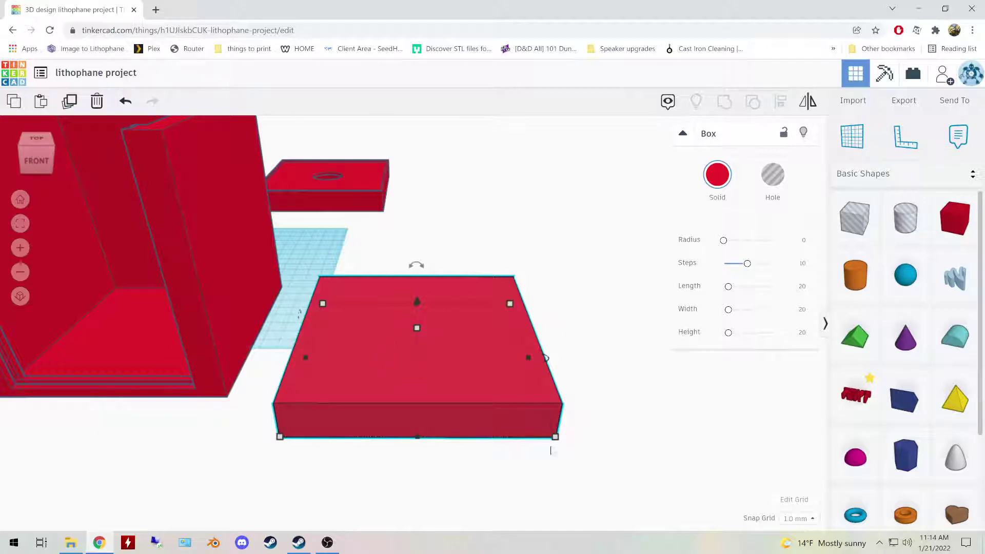
Step: Drop a copy onto a workplane on the 128 mm box's top, reset the workplane, and make it a hole
{"action": "mouse_move", "coordinate": [555, 438]}
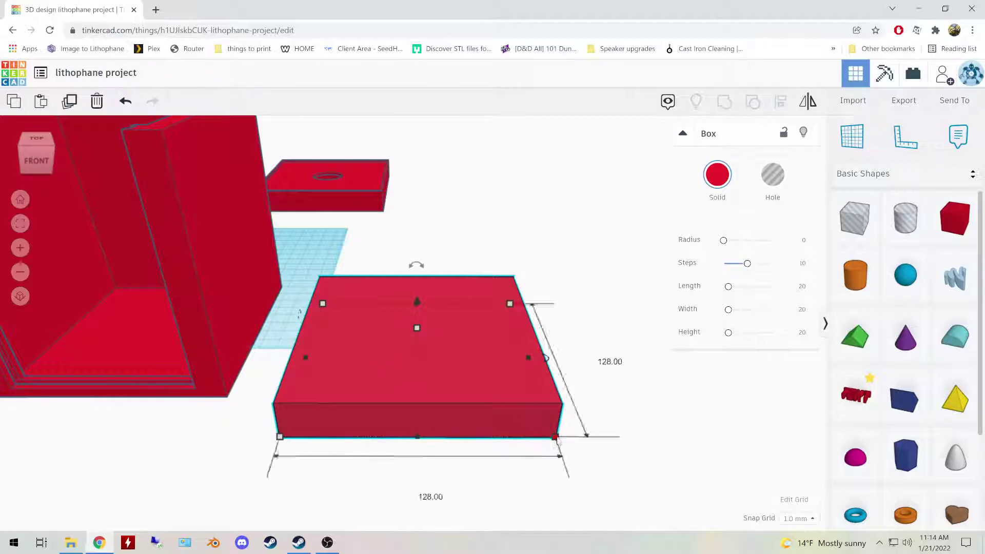
{"action": "left_click", "coordinate": [71, 102]}
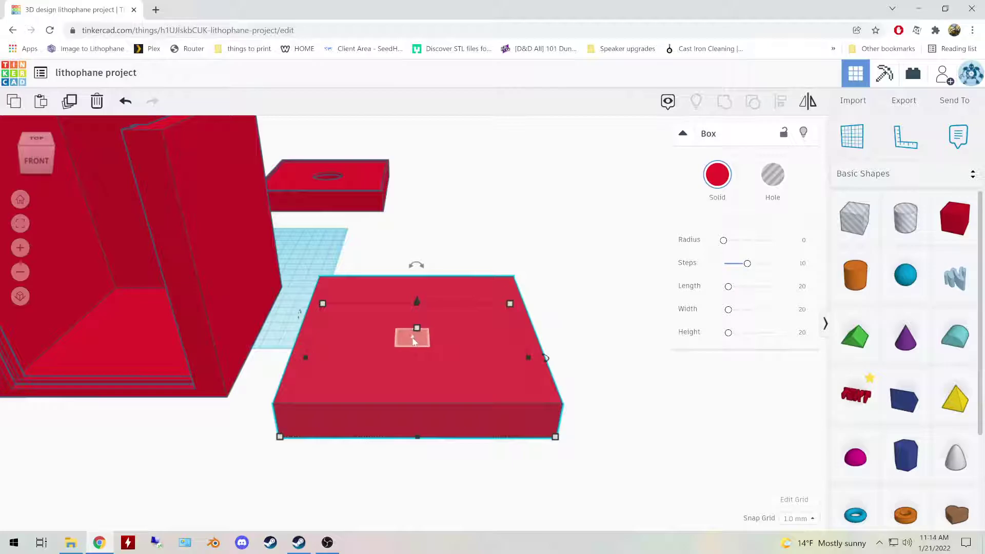
{"action": "left_click", "coordinate": [414, 340]}
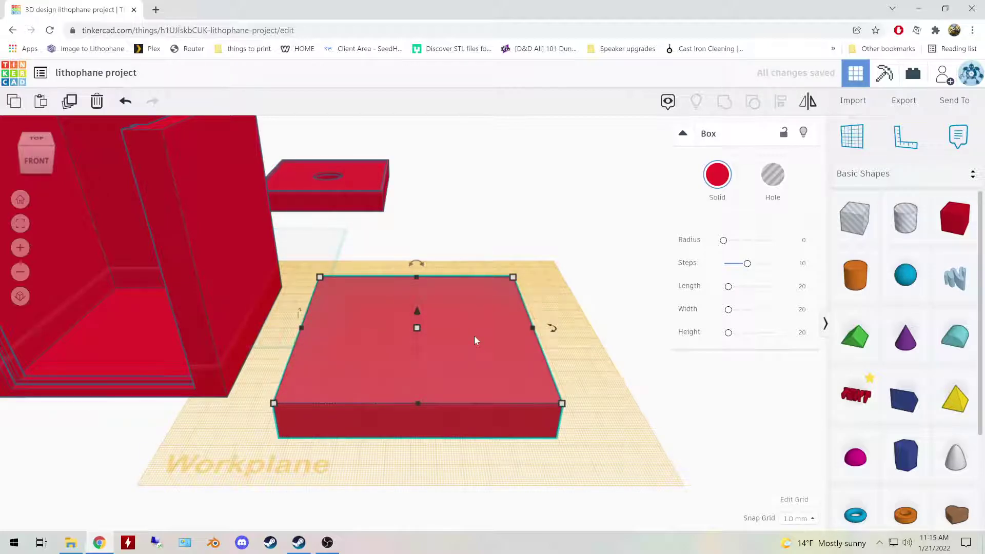
{"action": "key", "text": "ctrl+d"}
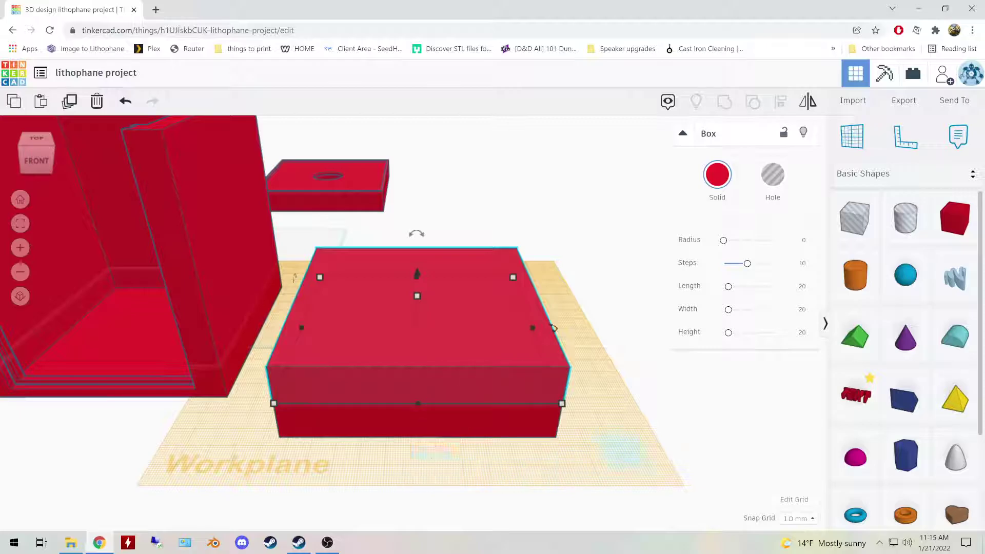
{"action": "key", "text": "w"}
{"action": "left_click", "coordinate": [622, 432]}
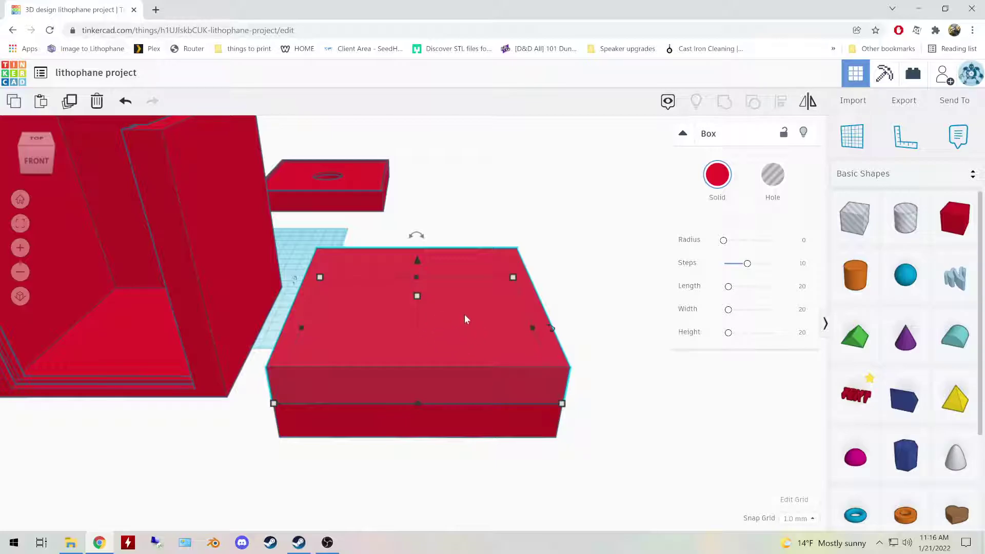
{"action": "left_click", "coordinate": [772, 176]}
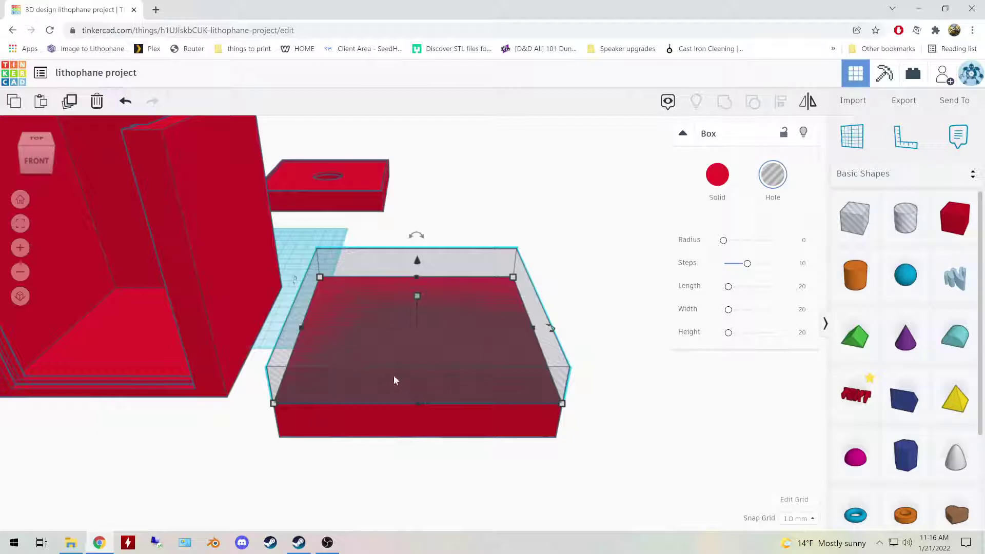
Step: Select the solid base box and use the ruler to set its length and width to 130 mm
{"action": "left_click", "coordinate": [353, 427]}
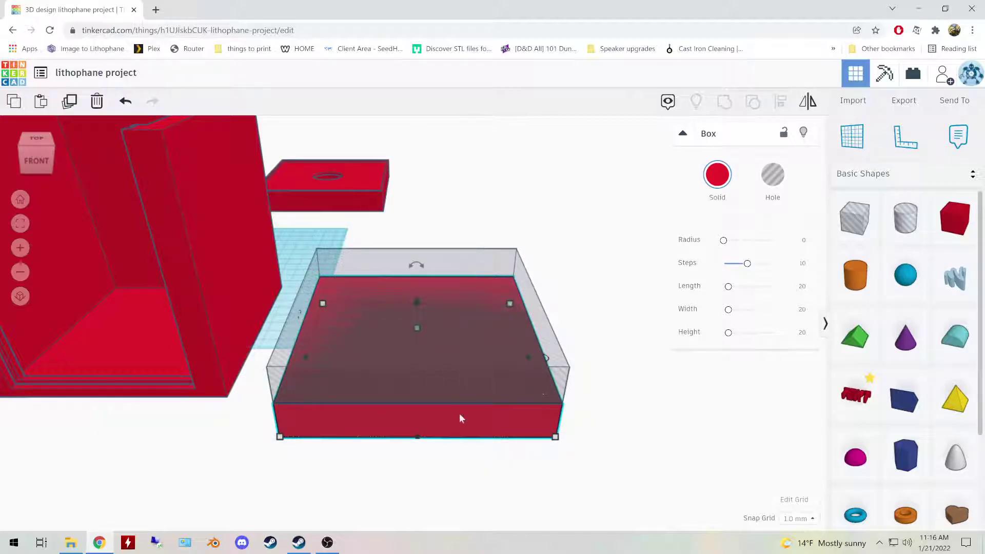
{"action": "key", "text": "r"}
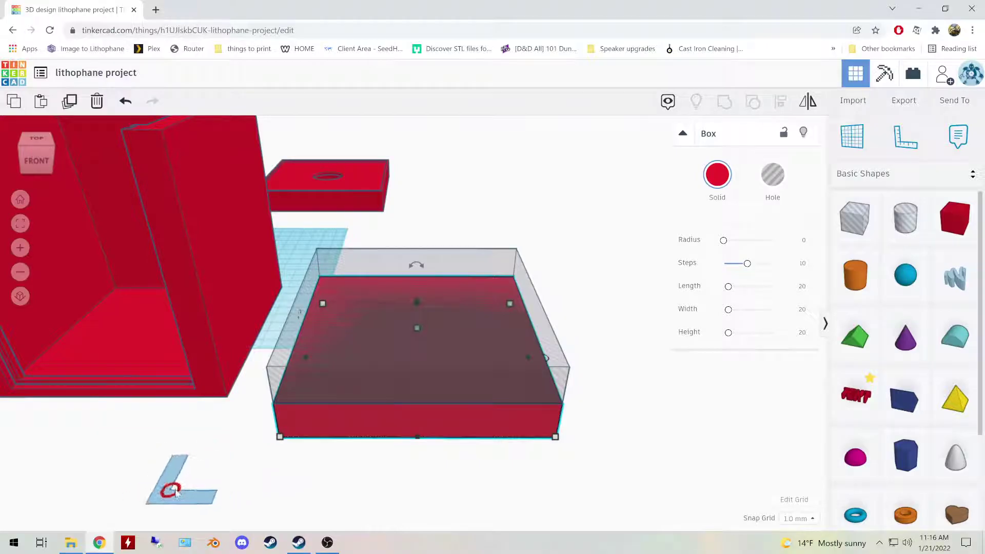
{"action": "left_click", "coordinate": [186, 495]}
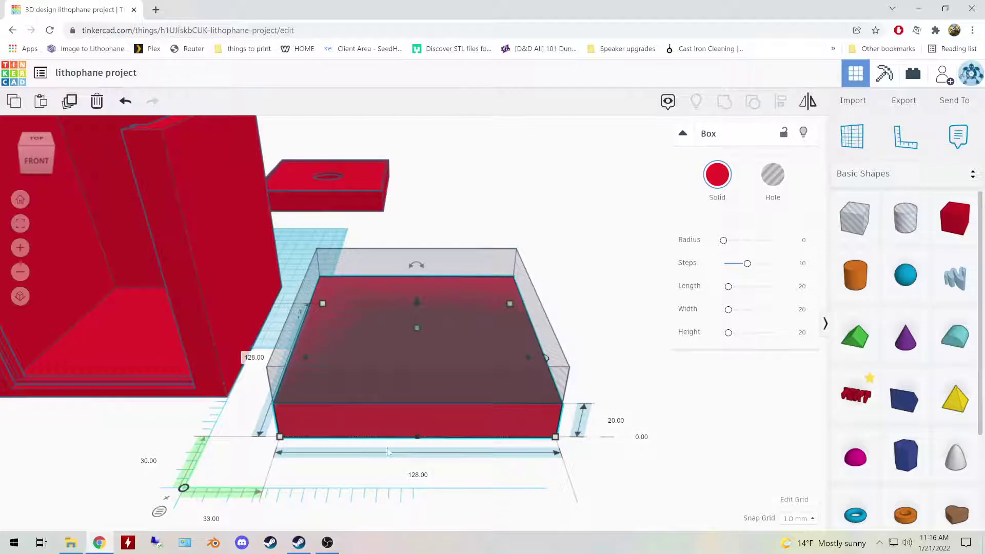
{"action": "left_click", "coordinate": [415, 476]}
{"action": "type", "text": "130"}
{"action": "left_click", "coordinate": [251, 358]}
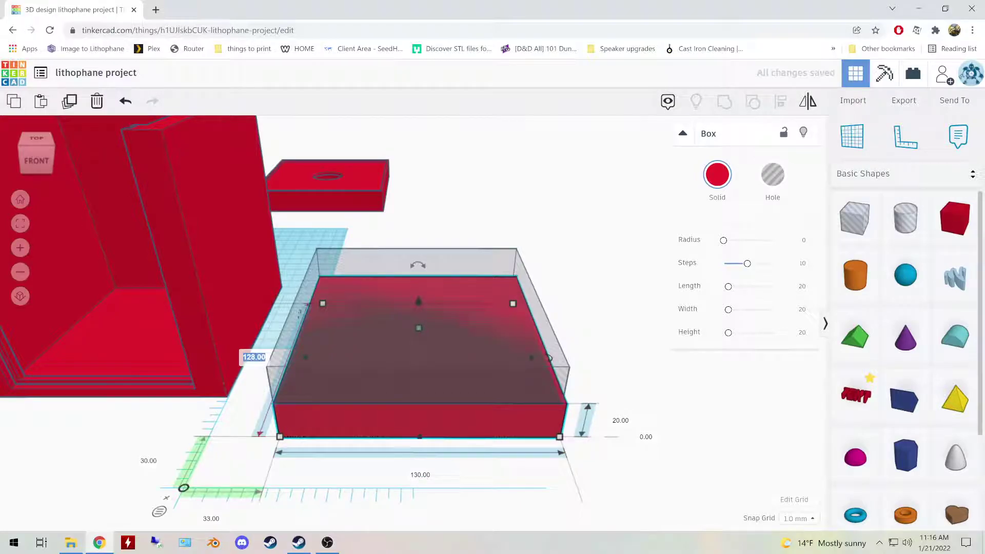
{"action": "type", "text": "130"}
{"action": "key", "text": "Return"}
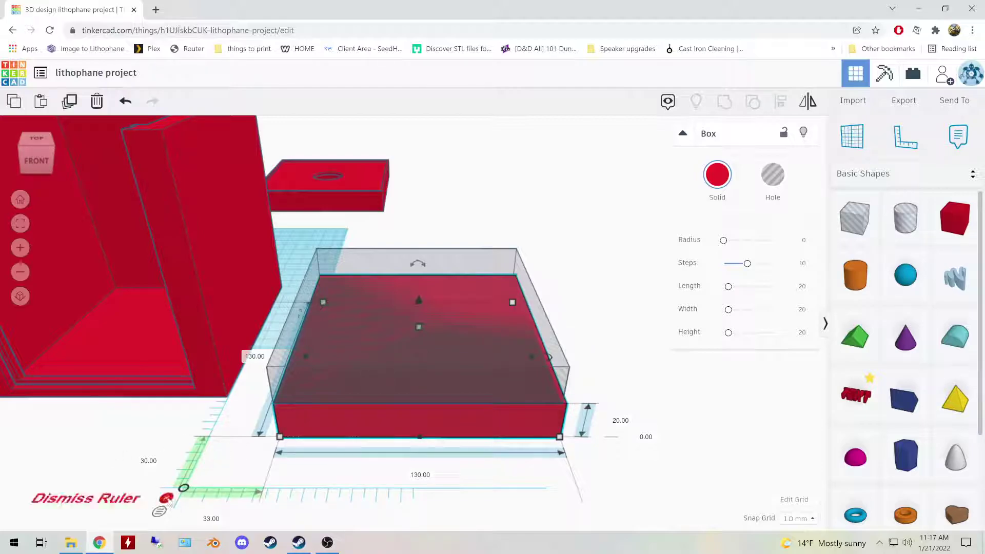
Step: Dismiss the ruler, select both boxes, and centre them on each other along both axes with Align
{"action": "left_click", "coordinate": [166, 499]}
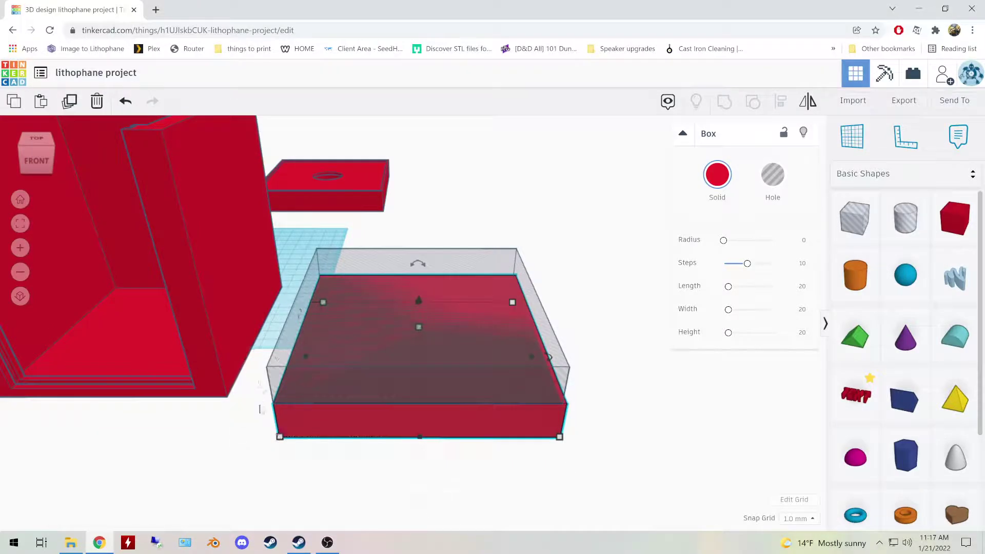
{"action": "left_click", "coordinate": [559, 475]}
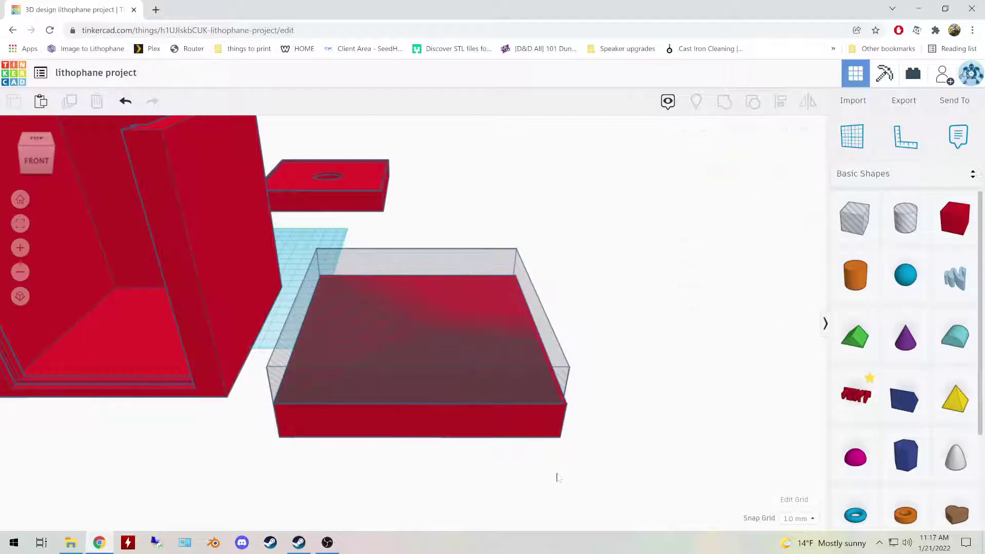
{"action": "left_click_drag", "start_coordinate": [464, 223], "coordinate": [608, 459]}
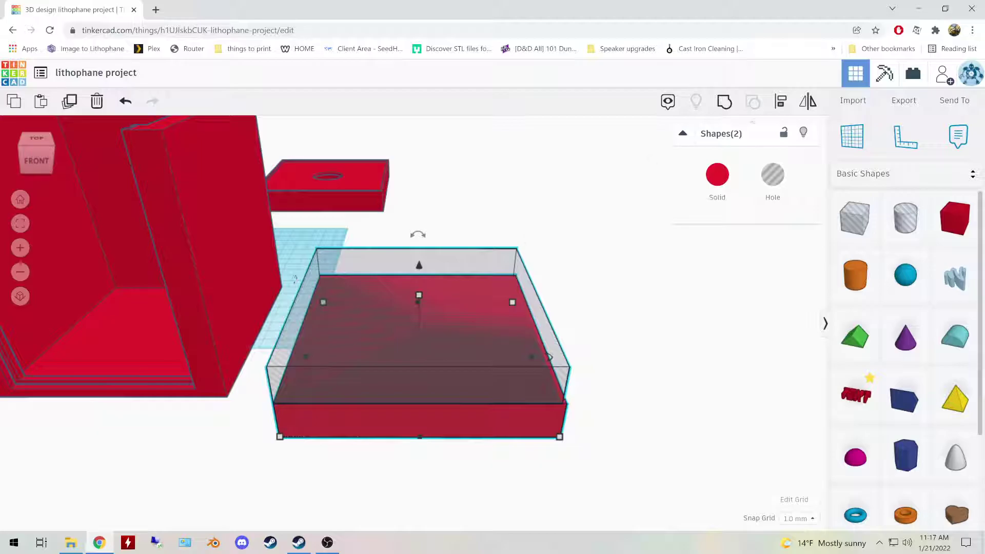
{"action": "left_click", "coordinate": [781, 101]}
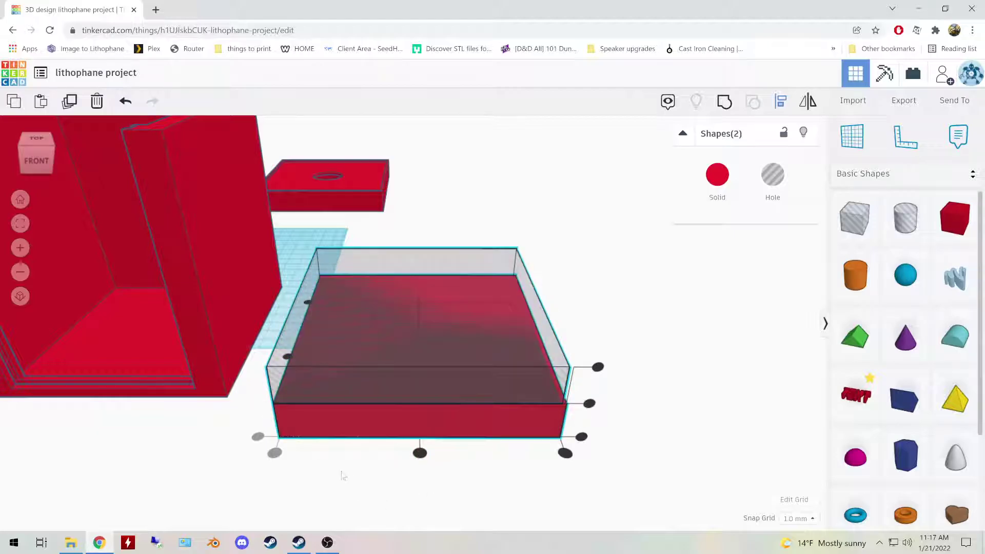
{"action": "right_click_drag", "start_coordinate": [331, 479], "coordinate": [400, 471]}
{"action": "key", "text": "l"}
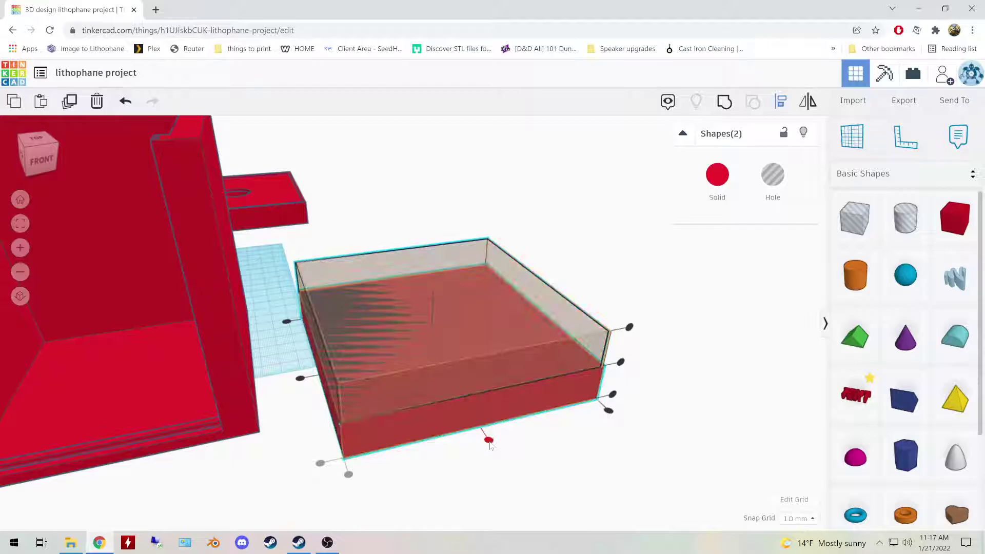
{"action": "left_click", "coordinate": [489, 440]}
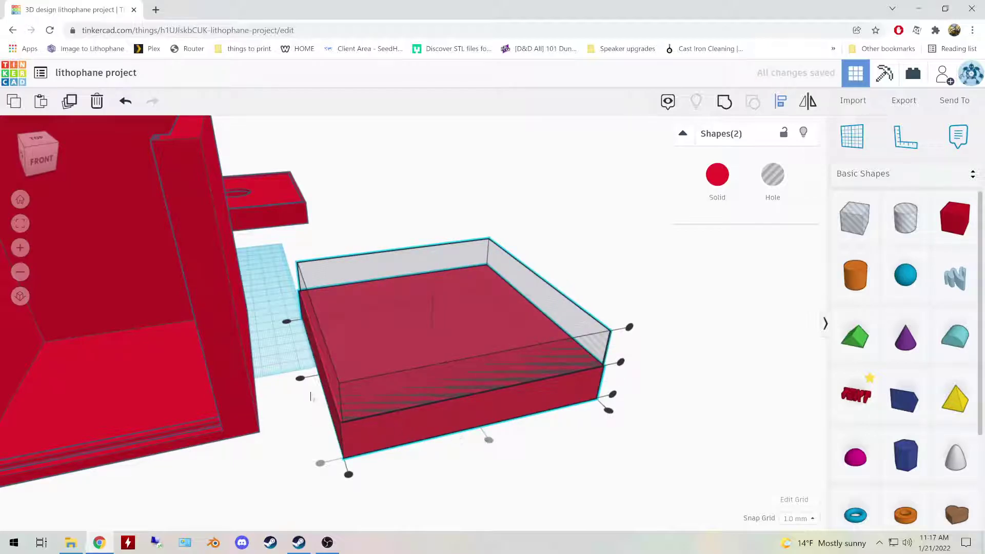
{"action": "left_click", "coordinate": [300, 378]}
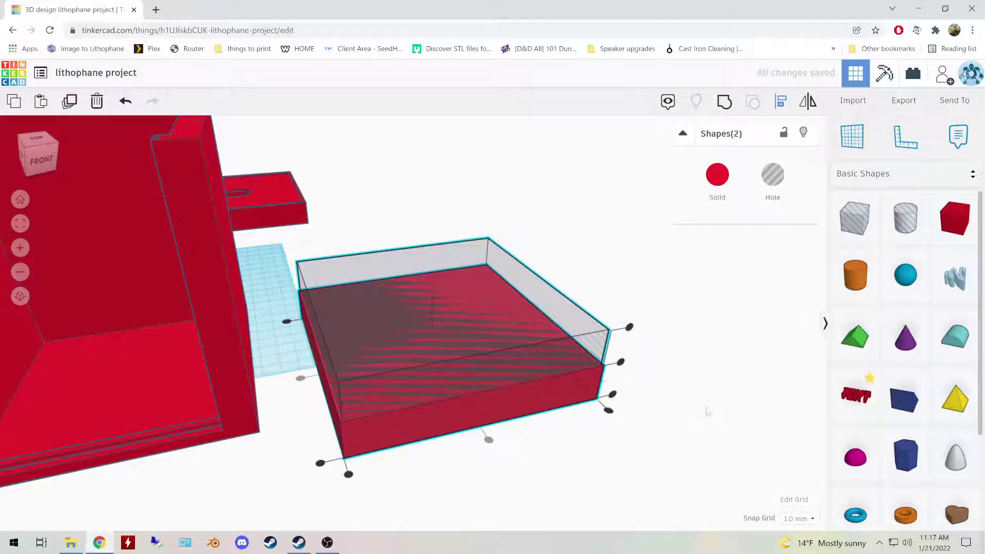
{"action": "right_click_drag", "start_coordinate": [706, 411], "coordinate": [645, 409]}
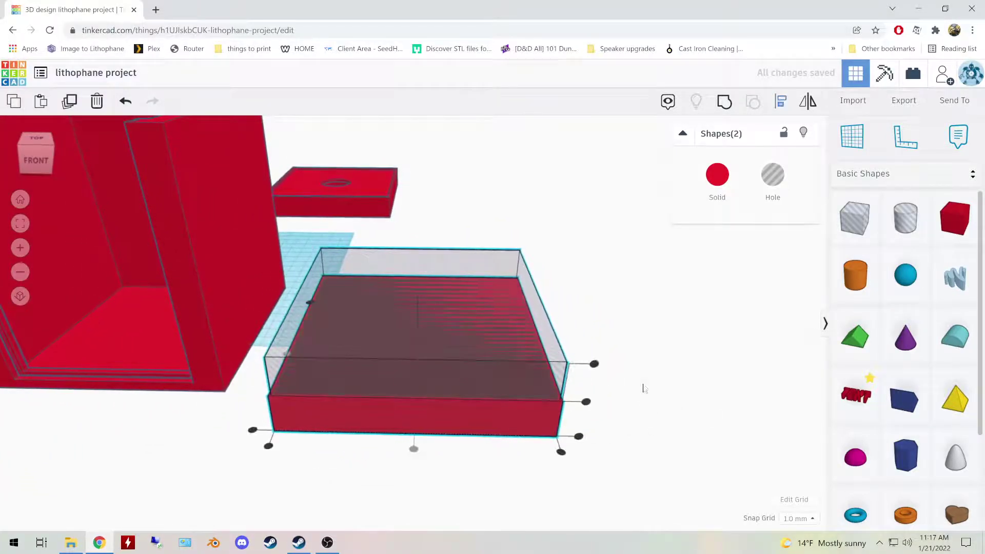
{"action": "left_click", "coordinate": [617, 315]}
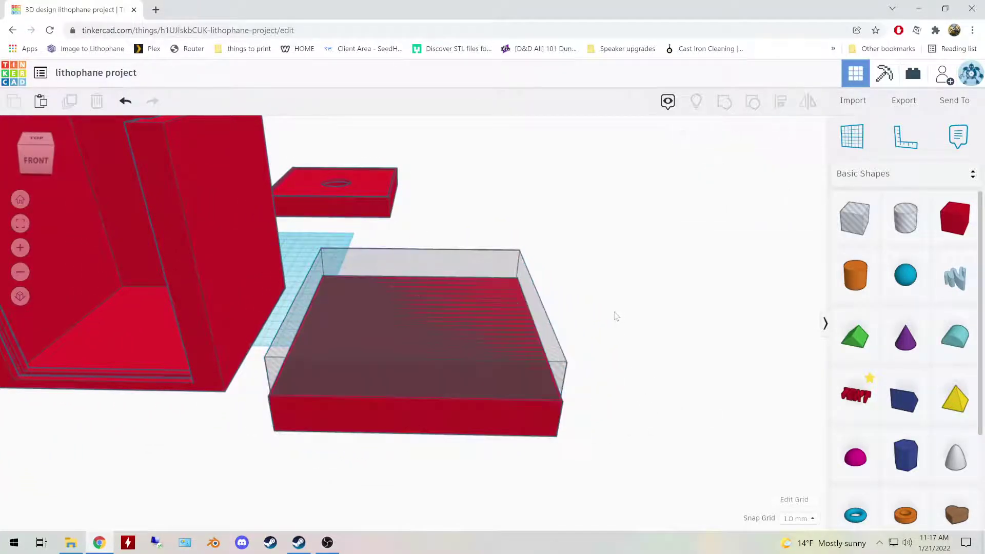
Step: Nudge the hole box down with Ctrl+Down, then group it with the 130 mm red box
{"action": "left_click", "coordinate": [442, 265]}
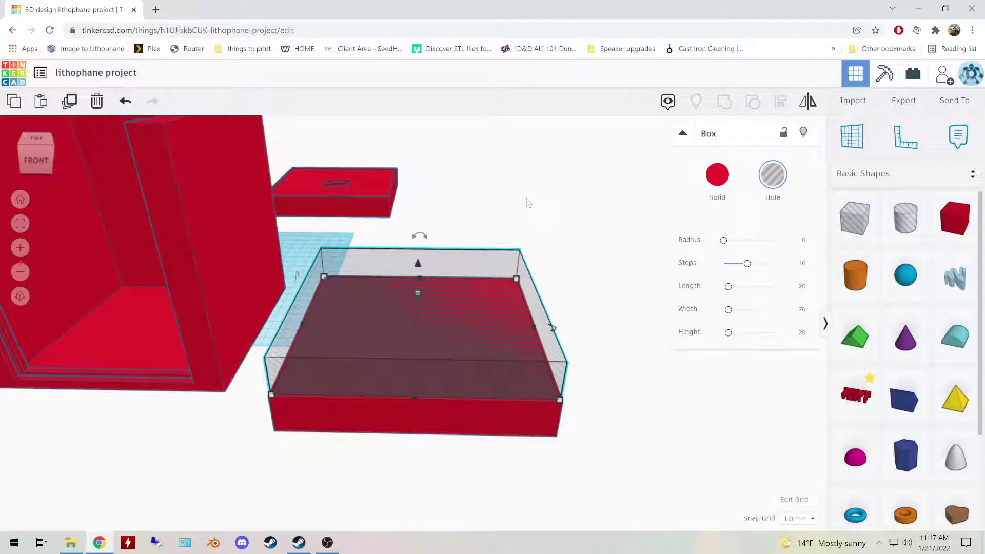
{"action": "key", "text": "ctrl+Down"}
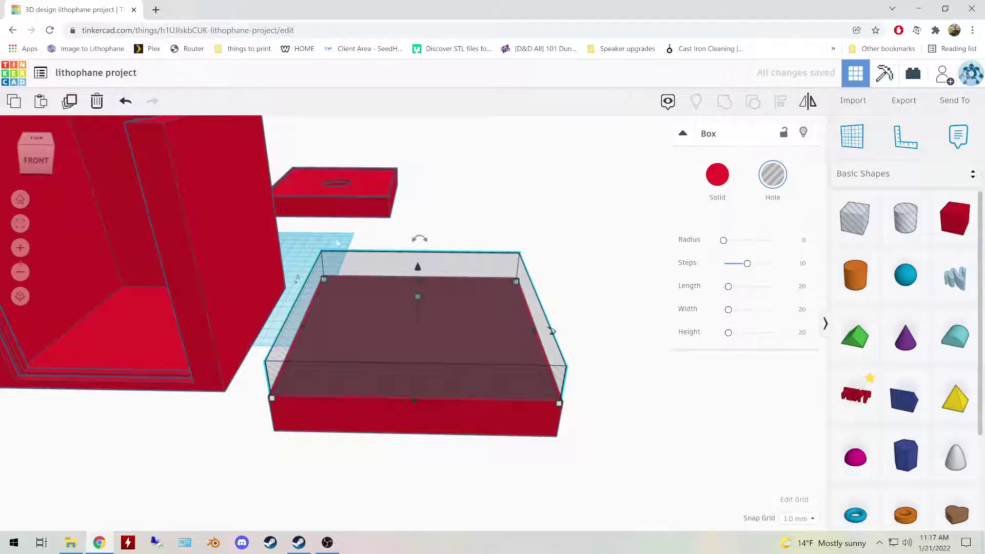
{"action": "left_click_drag", "start_coordinate": [461, 207], "coordinate": [589, 459]}
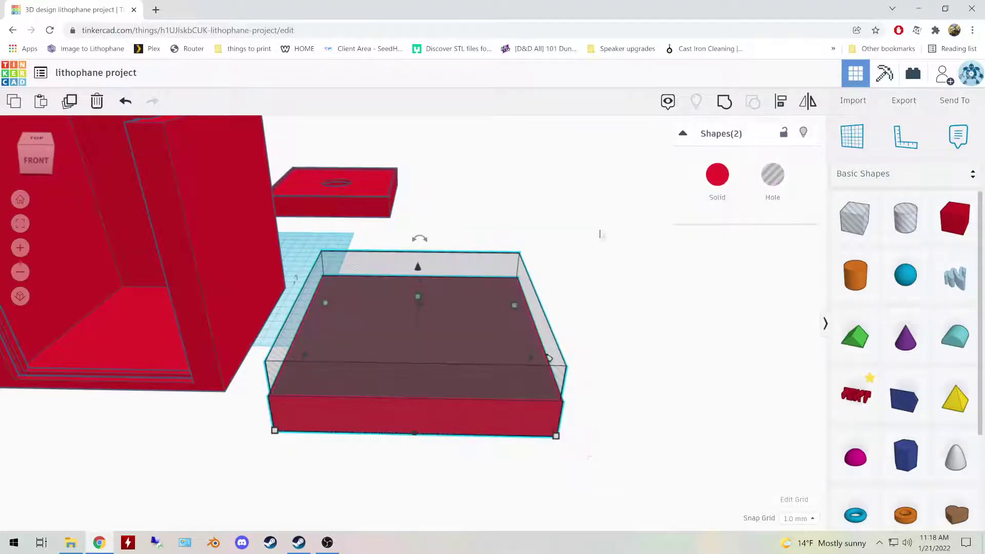
{"action": "left_click", "coordinate": [724, 103]}
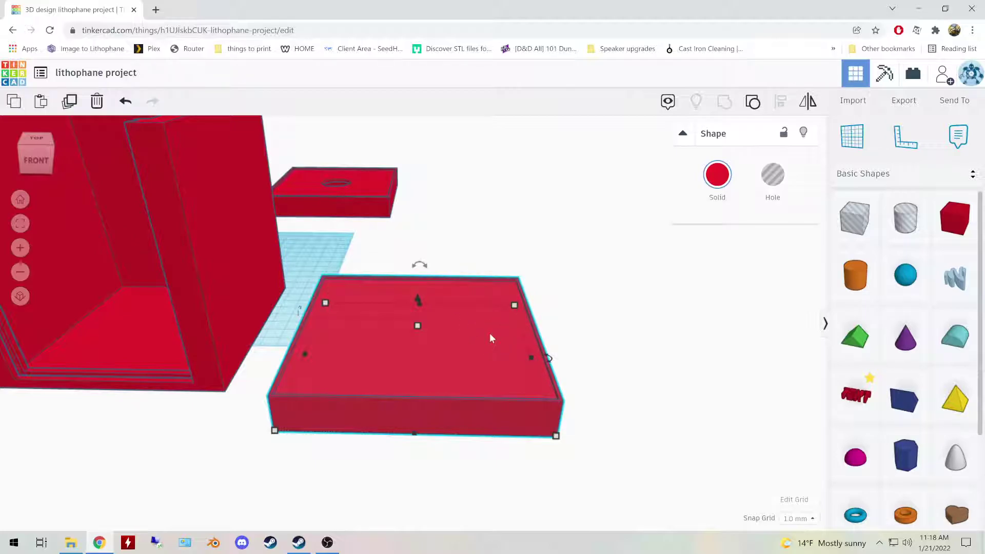
{"action": "key", "text": "Escape"}
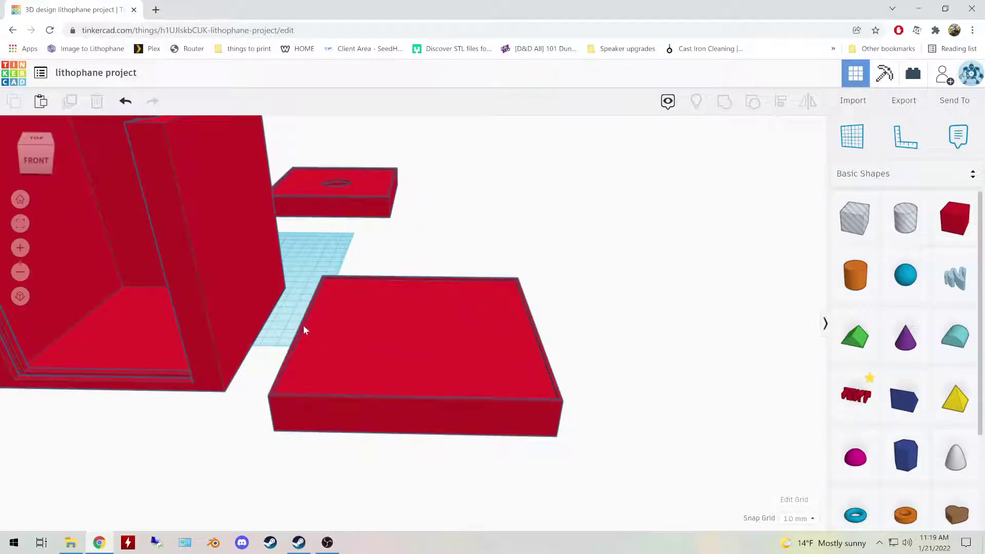
{"action": "left_click", "coordinate": [456, 341]}
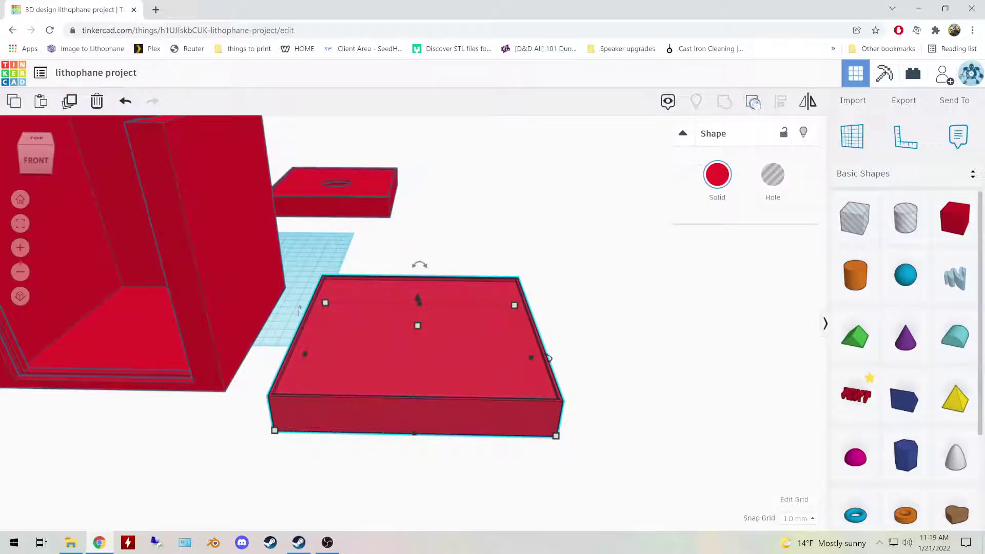
{"action": "left_click", "coordinate": [753, 102]}
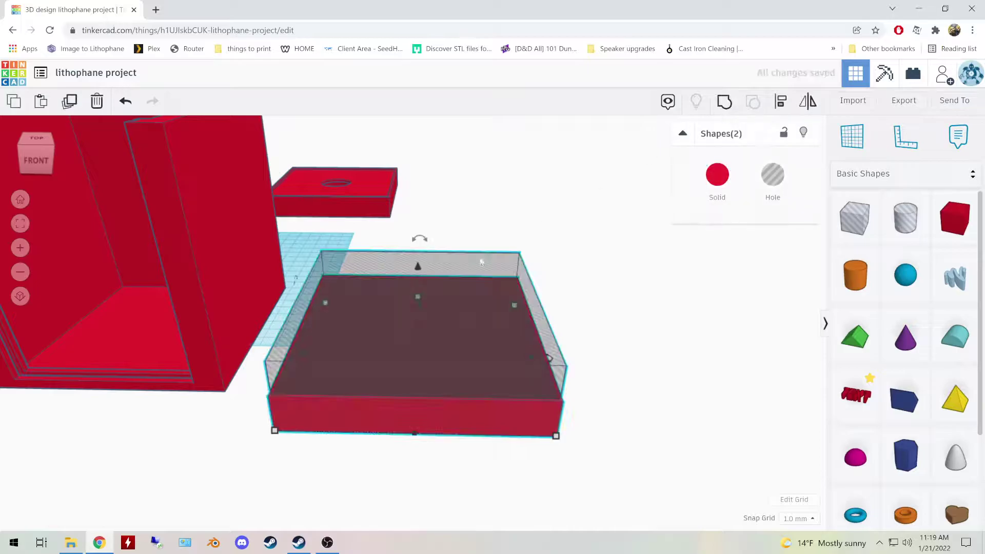
{"action": "left_click", "coordinate": [603, 271]}
{"action": "left_click", "coordinate": [428, 288]}
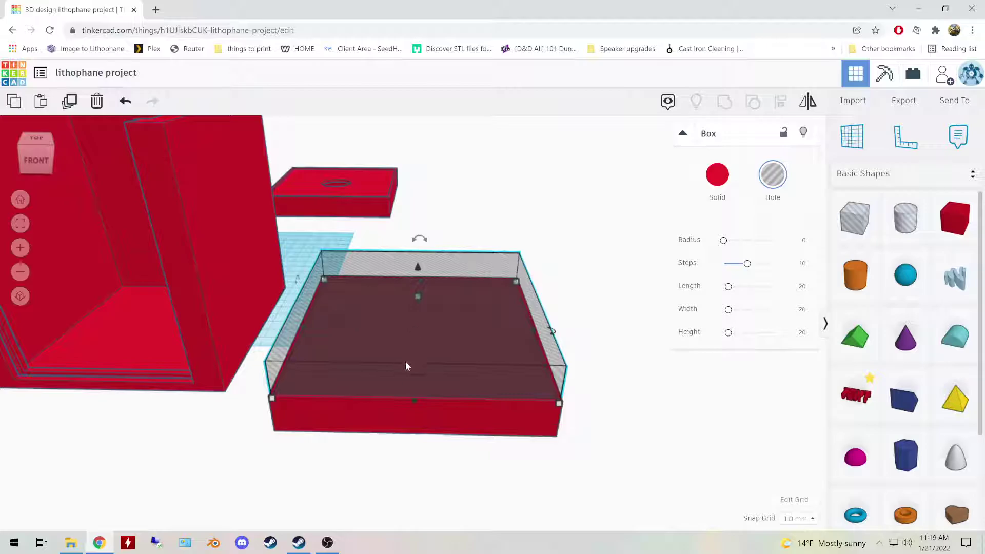
{"action": "left_click", "coordinate": [255, 365], "text": "shift"}
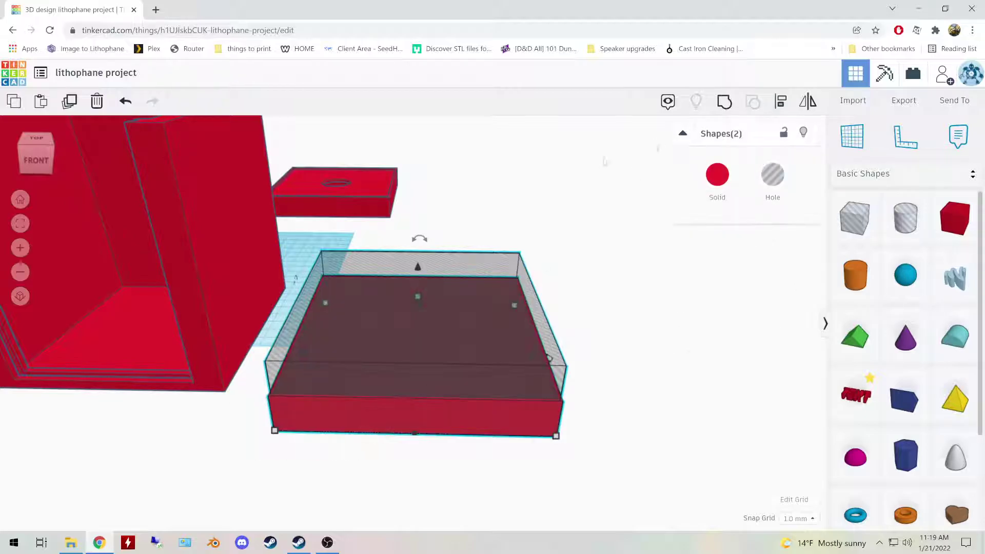
{"action": "left_click", "coordinate": [724, 101]}
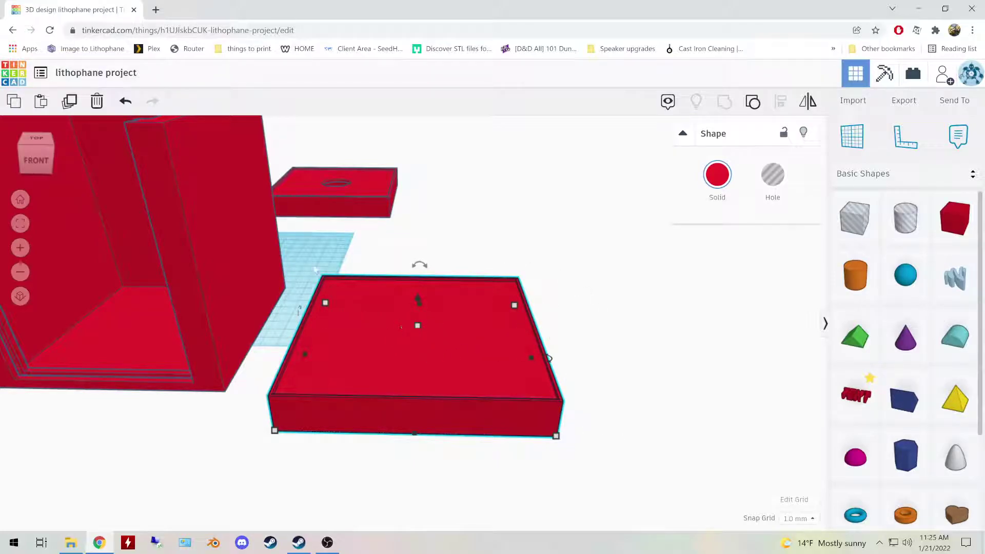
{"action": "scroll", "coordinate": [417, 314], "scroll_direction": "down", "scroll_amount": 3}
{"action": "left_click_drag", "start_coordinate": [64, 303], "coordinate": [500, 277]}
{"action": "scroll", "coordinate": [500, 277], "scroll_direction": "up", "scroll_amount": 3}
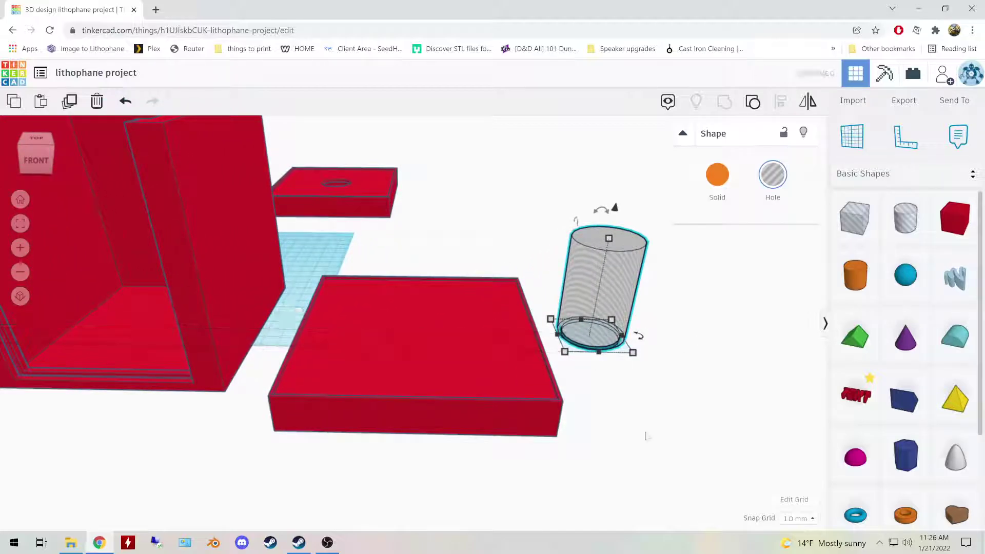
{"action": "left_click_drag", "start_coordinate": [595, 277], "coordinate": [599, 298]}
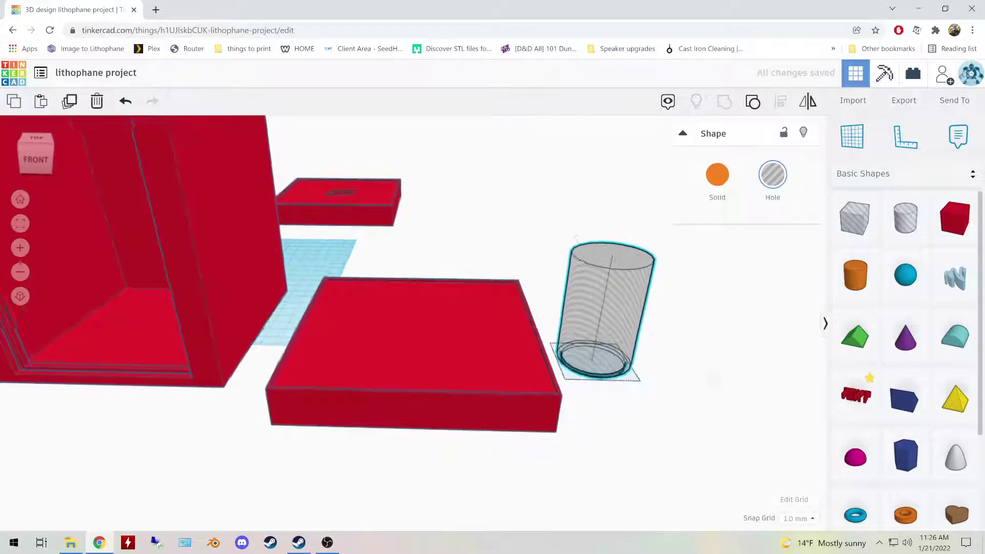
{"action": "right_click_drag", "start_coordinate": [710, 367], "coordinate": [717, 394]}
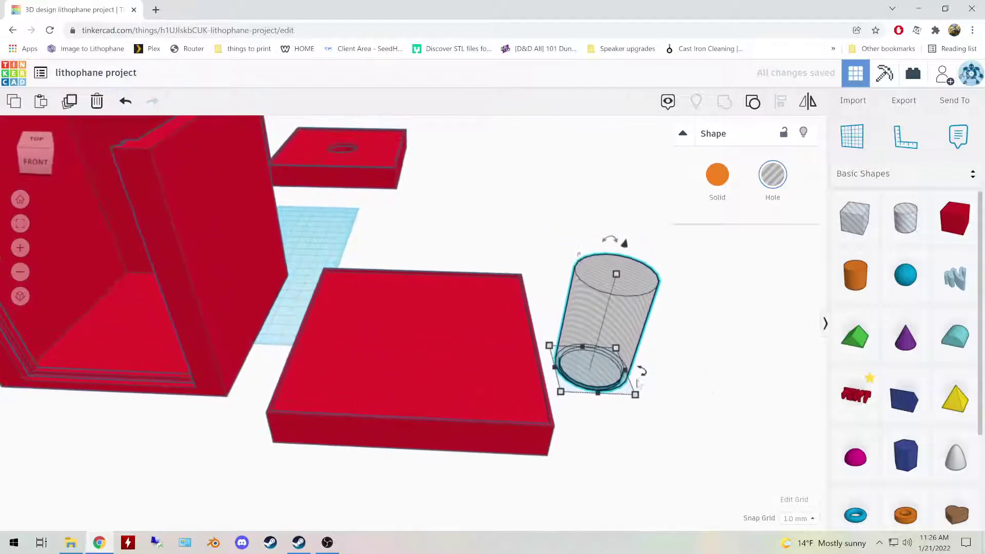
{"action": "mouse_move", "coordinate": [618, 350]}
{"action": "right_click_drag", "start_coordinate": [701, 363], "coordinate": [714, 301]}
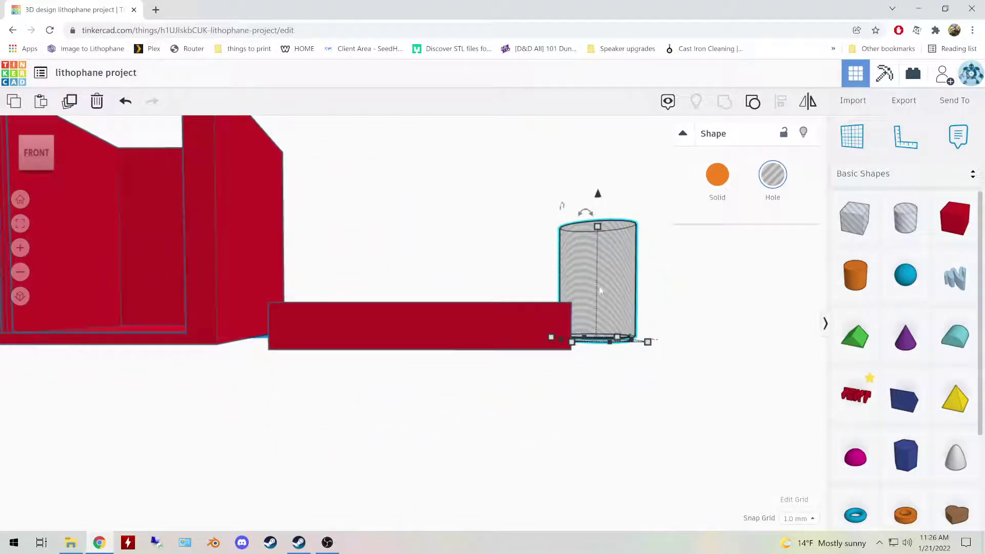
{"action": "right_click_drag", "start_coordinate": [707, 273], "coordinate": [607, 302]}
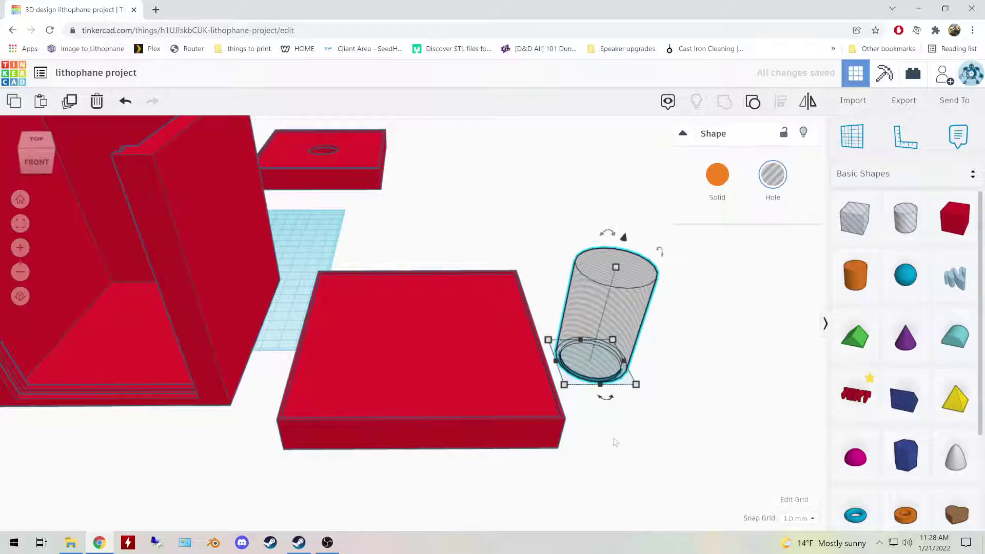
{"action": "left_click", "coordinate": [589, 413]}
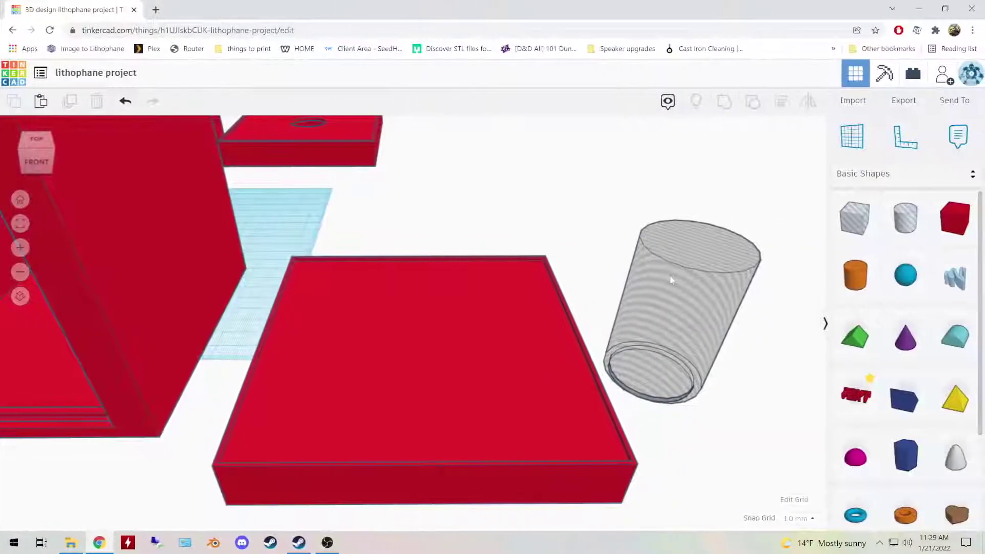
Step: Select the hole cylinder and ungroup it into its tall and short parts
{"action": "left_click", "coordinate": [710, 277]}
{"action": "right_click_drag", "start_coordinate": [727, 392], "coordinate": [662, 314]}
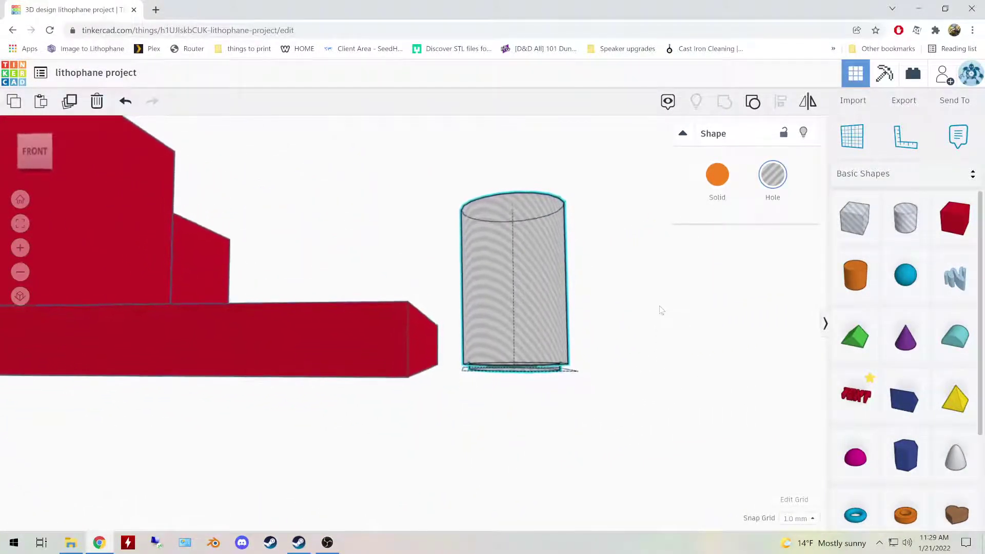
{"action": "left_click", "coordinate": [658, 311]}
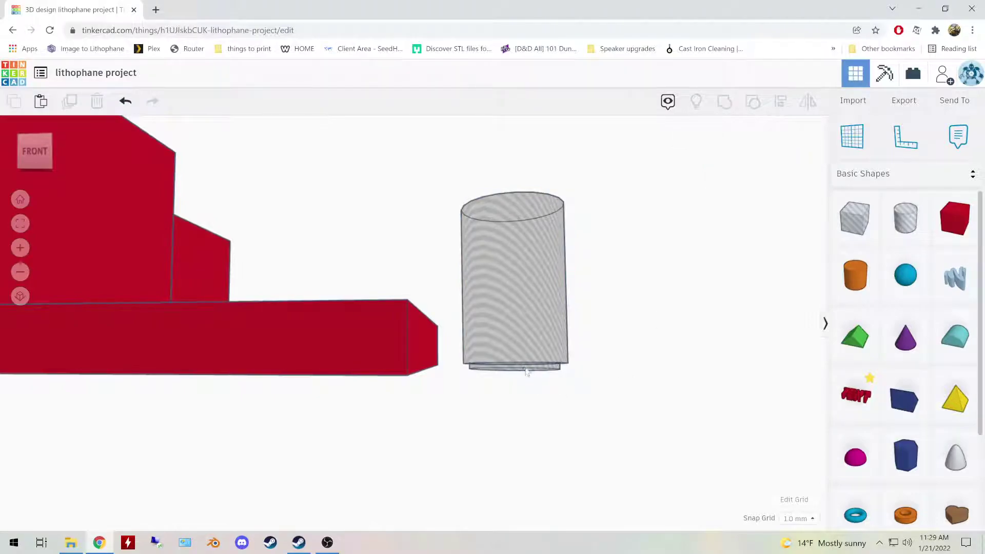
{"action": "left_click", "coordinate": [520, 312]}
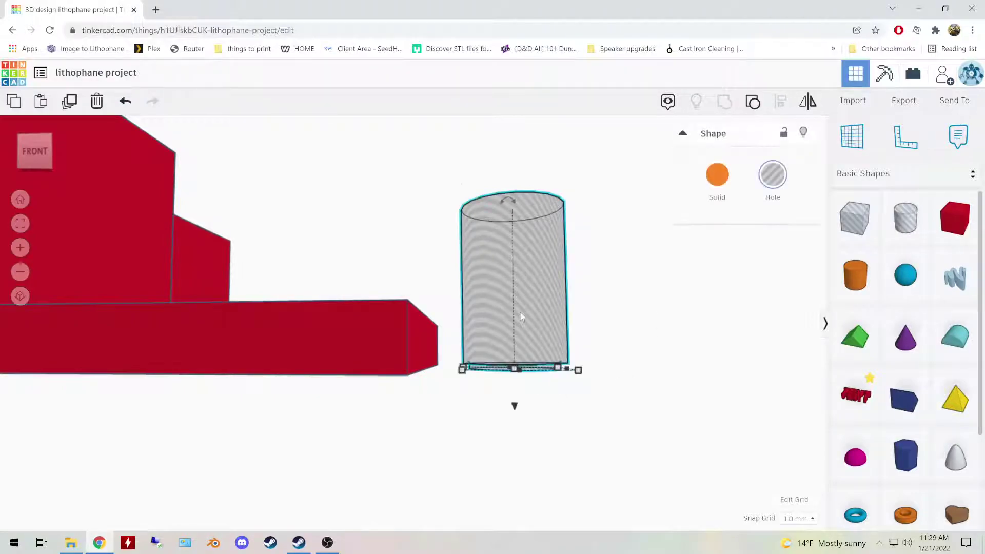
{"action": "left_click", "coordinate": [752, 102]}
Step: Inspect the short inner and tall outer cylinders, then undo and redo so it stays a hole
{"action": "right_click_drag", "start_coordinate": [683, 329], "coordinate": [670, 307]}
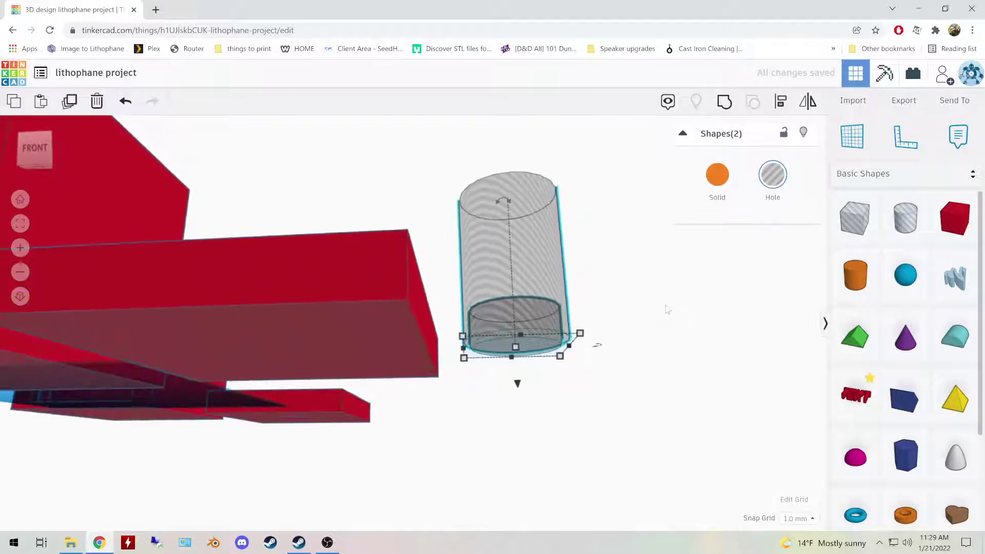
{"action": "left_click", "coordinate": [517, 376]}
{"action": "left_click", "coordinate": [514, 347]}
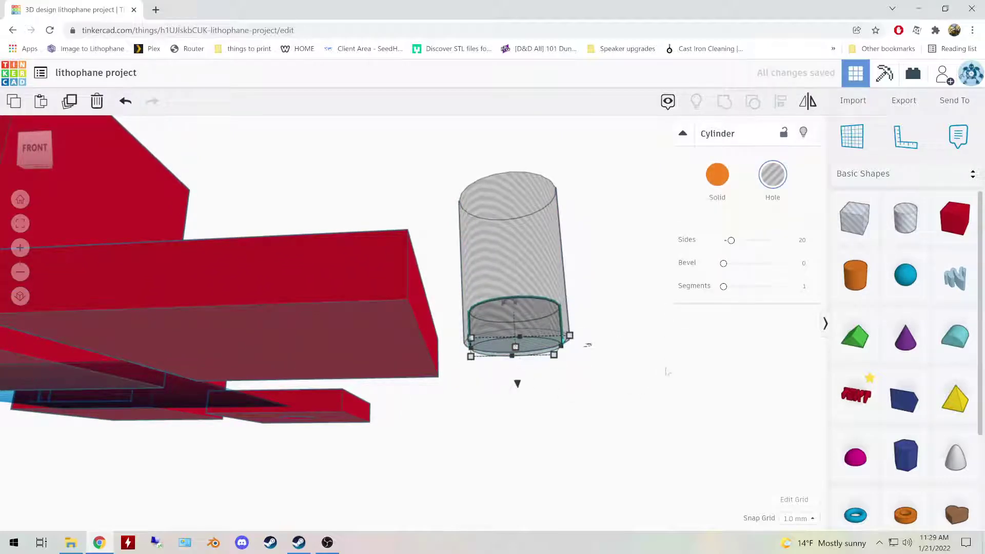
{"action": "right_click_drag", "start_coordinate": [663, 371], "coordinate": [665, 408]}
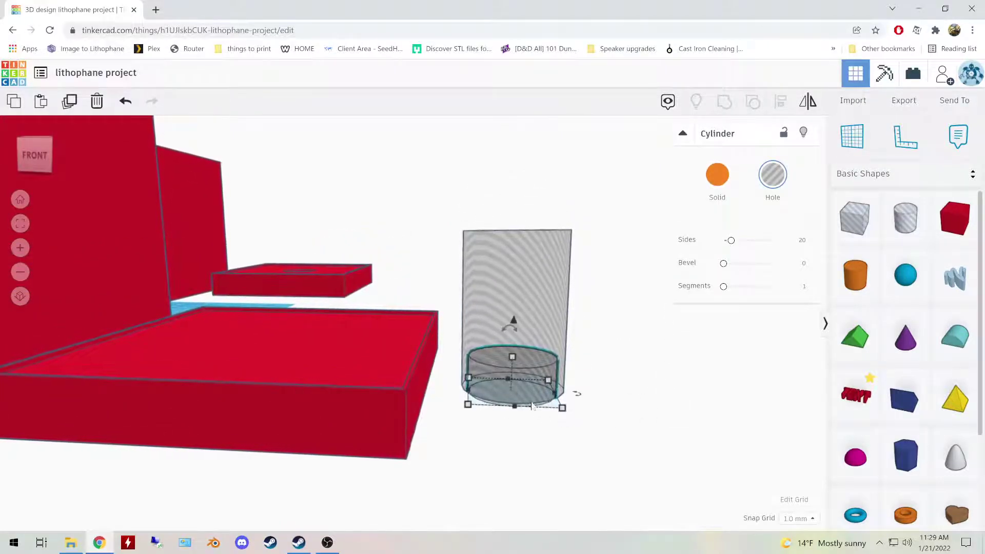
{"action": "left_click", "coordinate": [544, 254]}
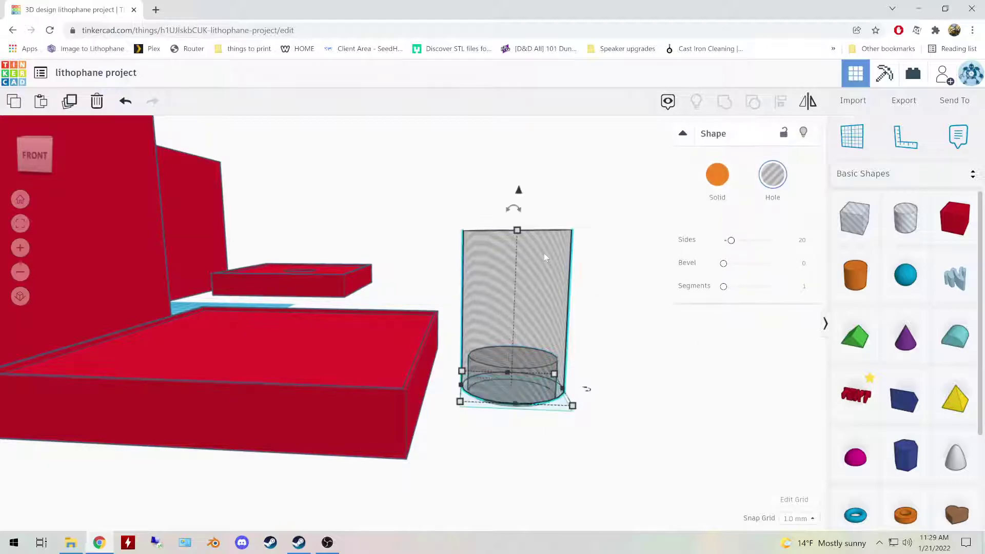
{"action": "right_click_drag", "start_coordinate": [688, 389], "coordinate": [690, 376]}
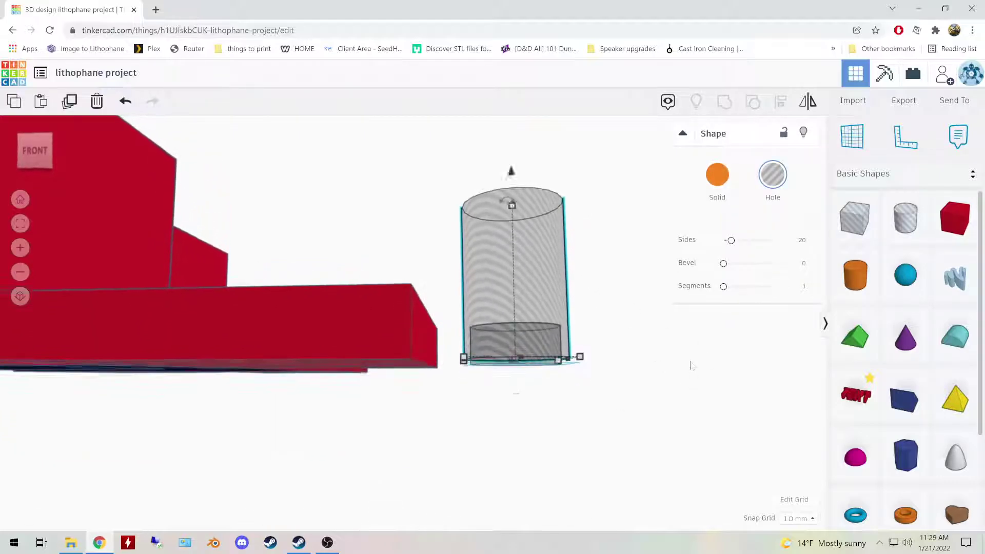
{"action": "left_click", "coordinate": [633, 455]}
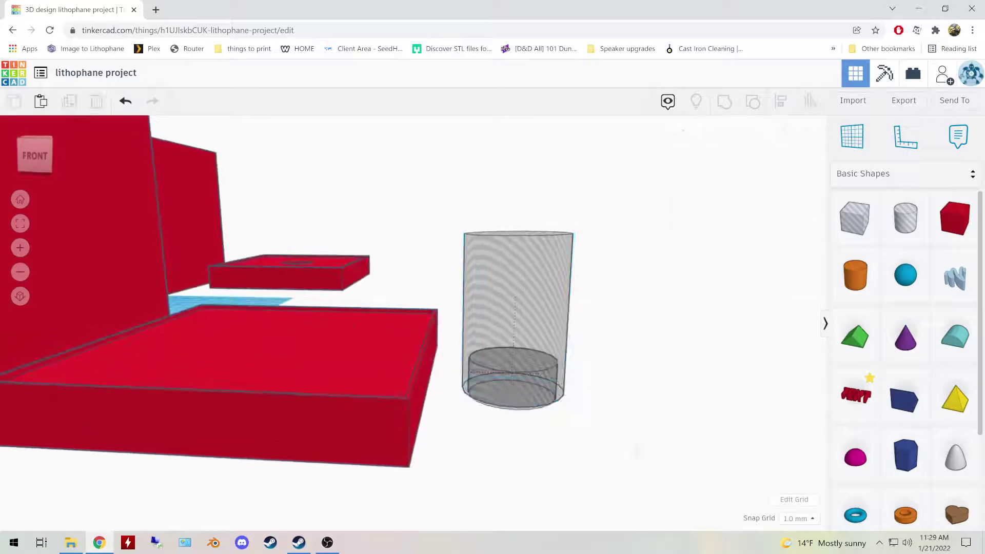
{"action": "key", "text": "ctrl+z"}
{"action": "key", "text": "ctrl+y"}
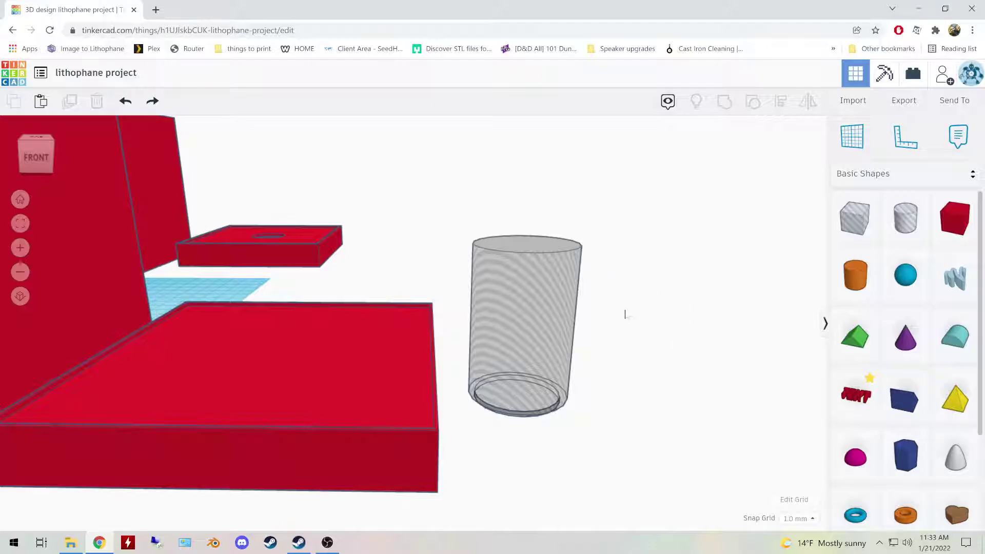
Step: Shift the tall hole cylinder back-left and drop a new solid cylinder beside it
{"action": "left_click_drag", "start_coordinate": [519, 336], "coordinate": [489, 291]}
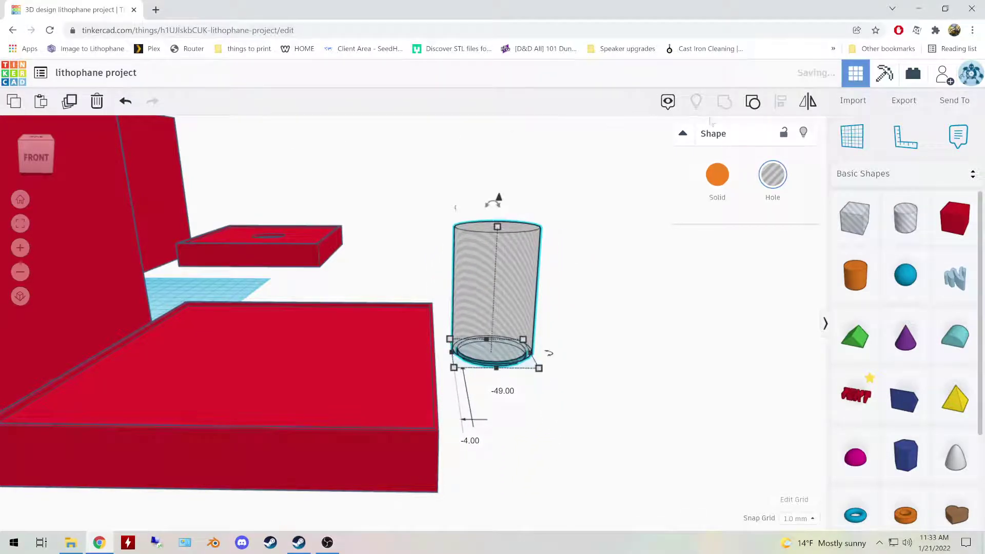
{"action": "left_click", "coordinate": [661, 328]}
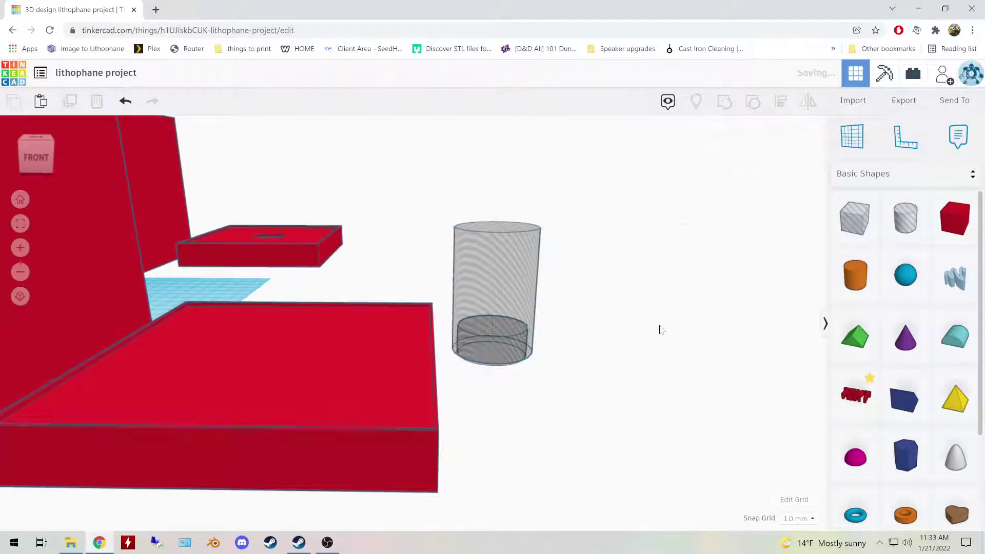
{"action": "left_click", "coordinate": [497, 367]}
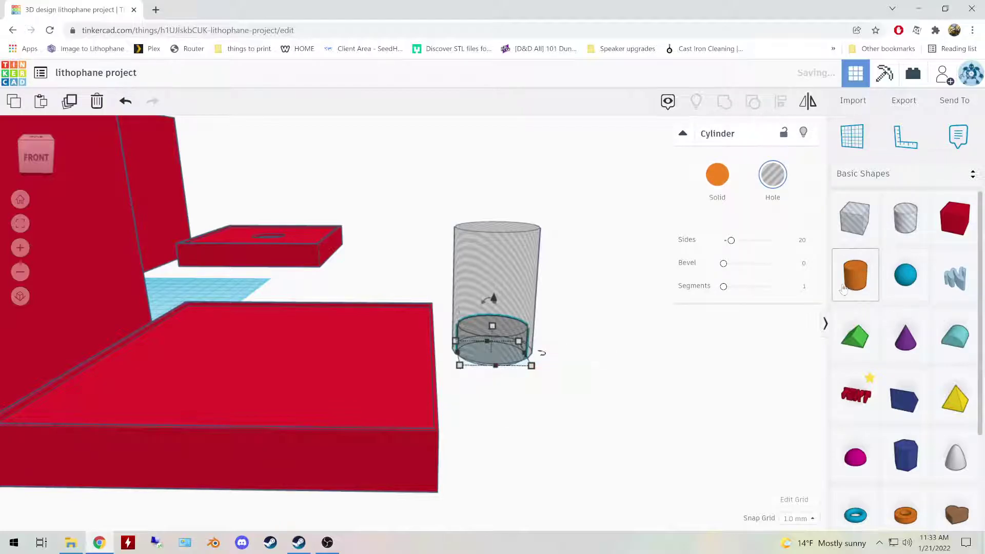
{"action": "left_click_drag", "start_coordinate": [844, 288], "coordinate": [539, 421]}
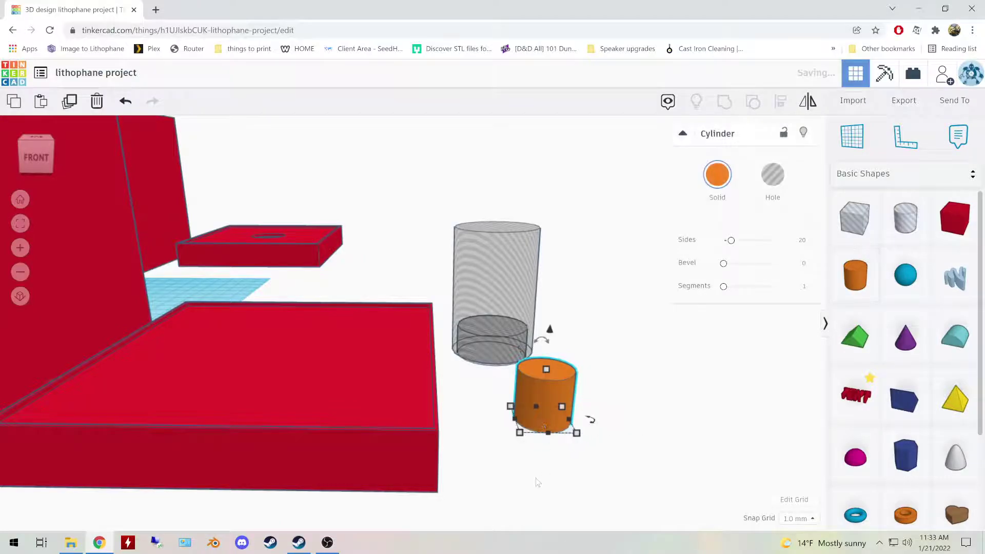
{"action": "left_click", "coordinate": [483, 367]}
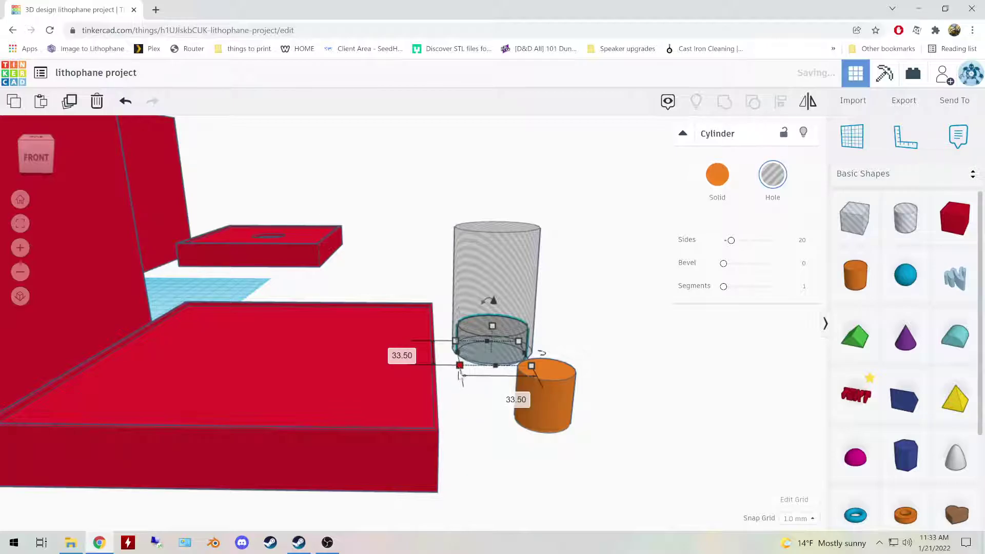
Step: Size the new cylinder to 33.5 by 33.5 mm with the ruler and make it a hole
{"action": "left_click", "coordinate": [544, 412]}
{"action": "key", "text": "r"}
{"action": "left_click", "coordinate": [477, 465]}
{"action": "left_click", "coordinate": [566, 469]}
{"action": "type", "text": "33.5"}
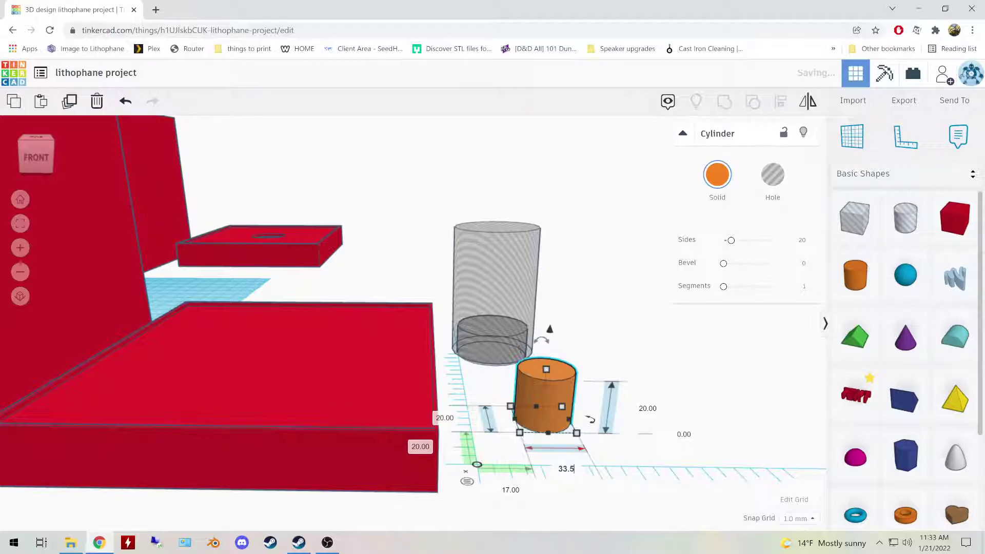
{"action": "key", "text": "Tab"}
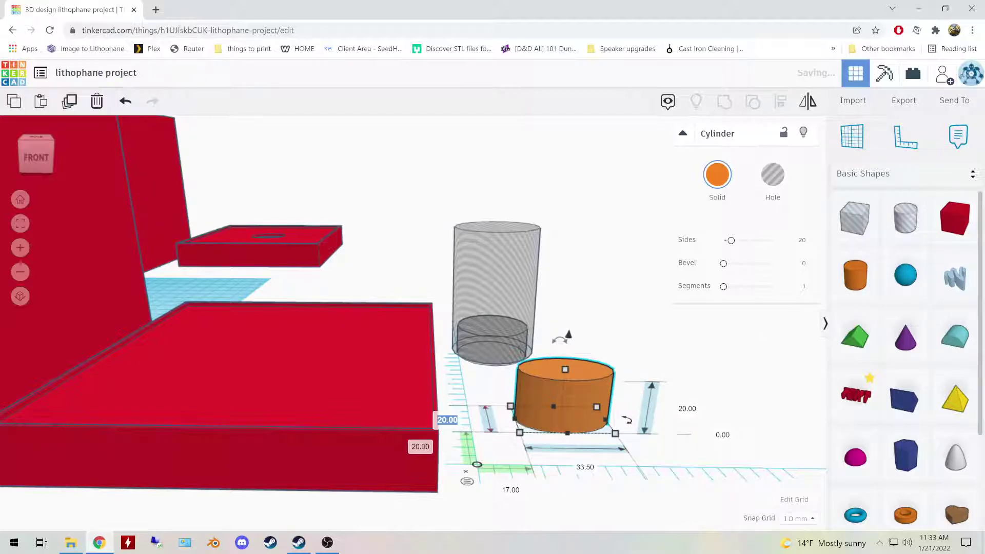
{"action": "type", "text": "33.5"}
{"action": "key", "text": "Return"}
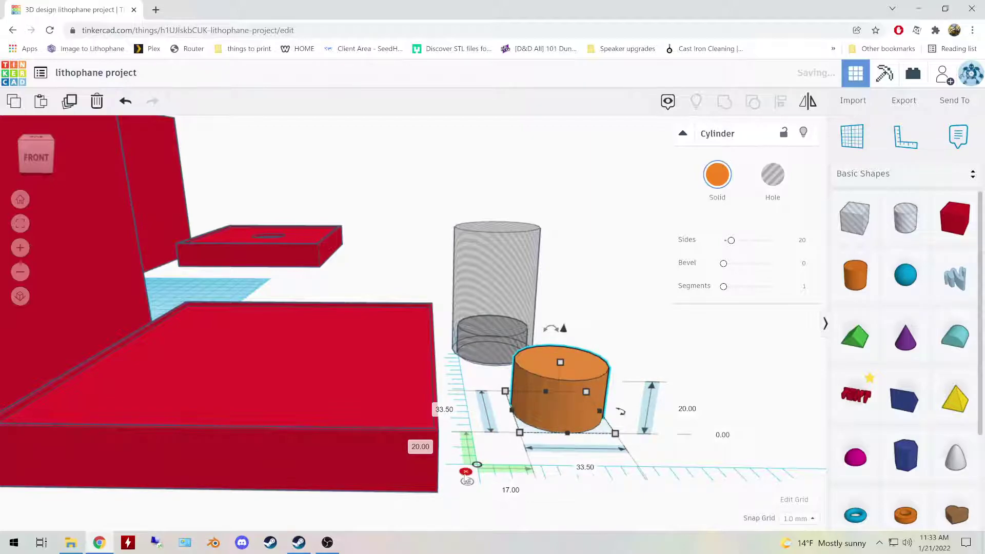
{"action": "left_click", "coordinate": [466, 472]}
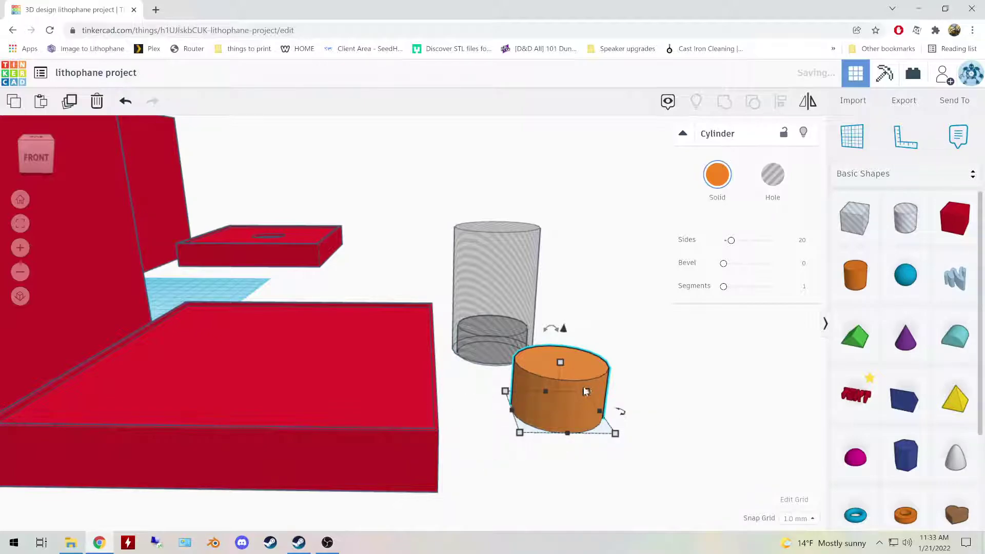
{"action": "left_click", "coordinate": [768, 179]}
Step: Drop another solid cylinder and set its width to 39.25 mm with the ruler
{"action": "left_click", "coordinate": [507, 252]}
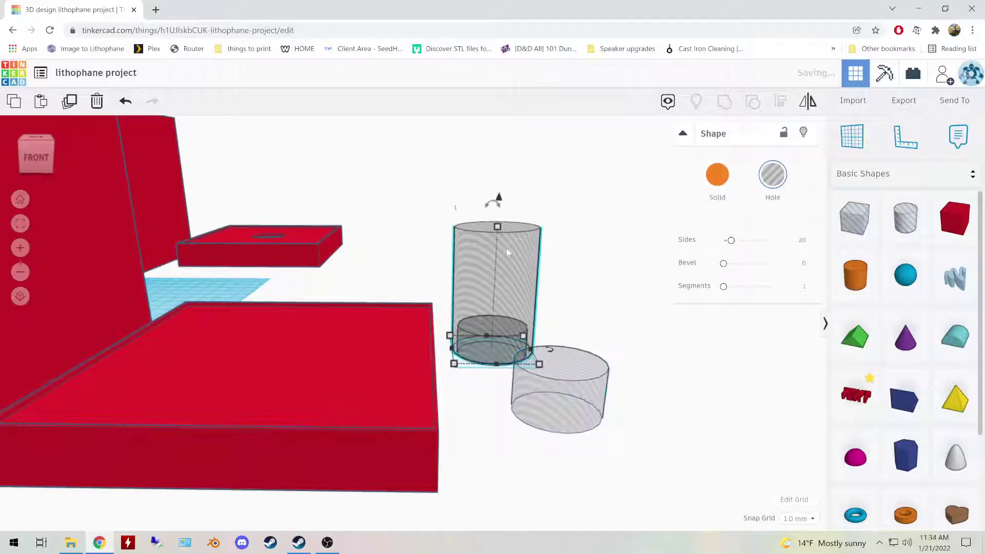
{"action": "mouse_move", "coordinate": [456, 365]}
{"action": "left_click_drag", "start_coordinate": [855, 274], "coordinate": [643, 416]}
{"action": "key", "text": "r"}
{"action": "left_click", "coordinate": [590, 494]}
{"action": "left_click", "coordinate": [678, 452]}
{"action": "type", "text": "39.25"}
{"action": "key", "text": "Tab"}
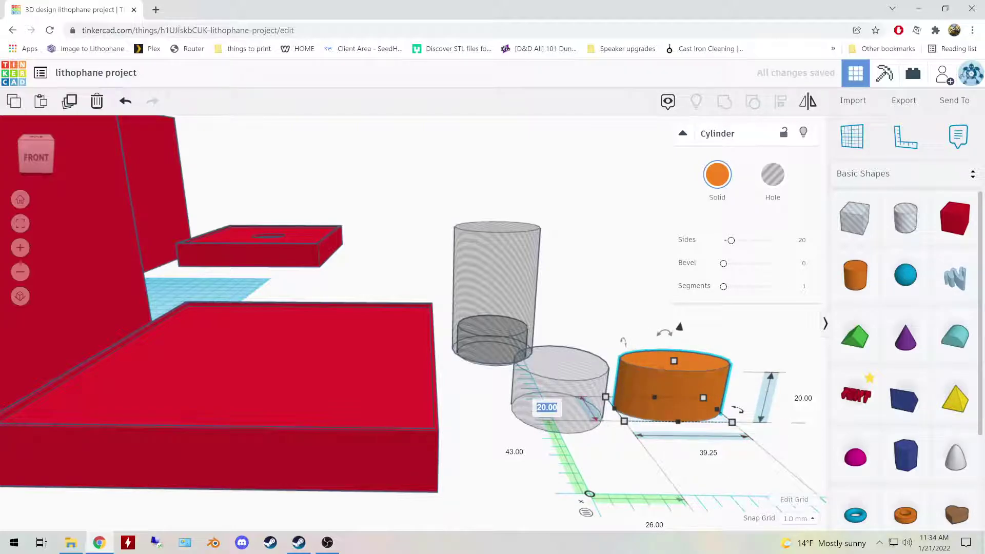
{"action": "type", "text": "39.25"}
Step: Raise the orange cylinder's height to 59 mm and turn it into a hole
{"action": "left_click", "coordinate": [589, 501]}
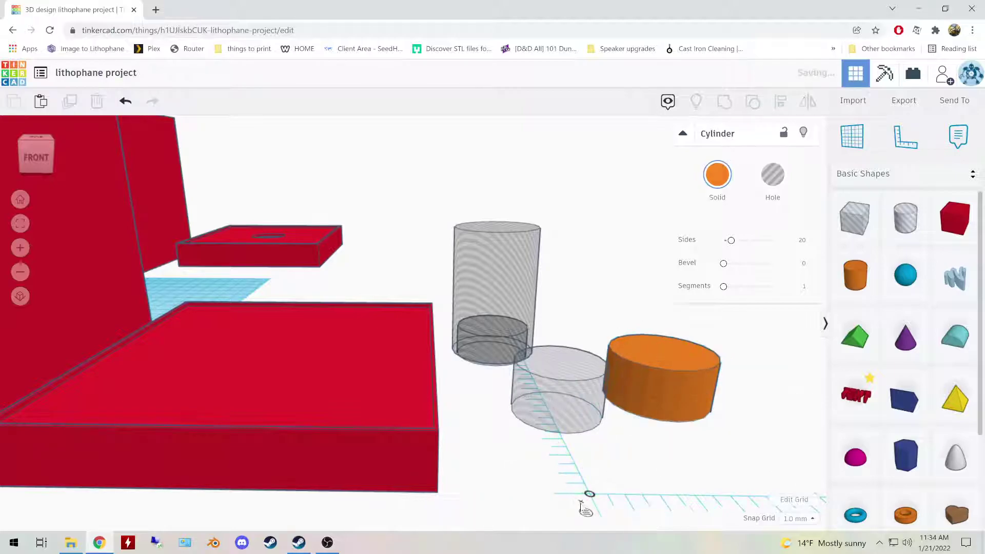
{"action": "left_click", "coordinate": [652, 392]}
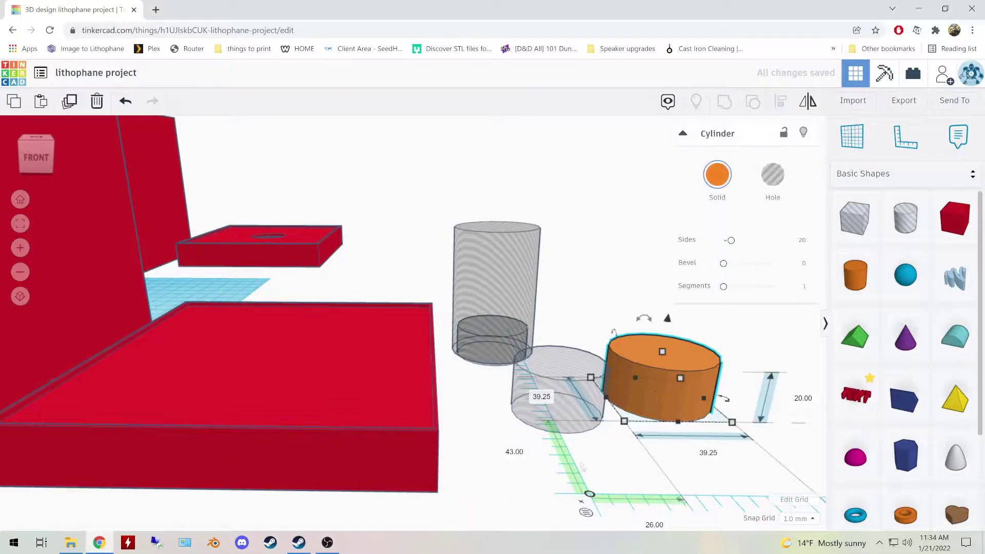
{"action": "left_click", "coordinate": [582, 504]}
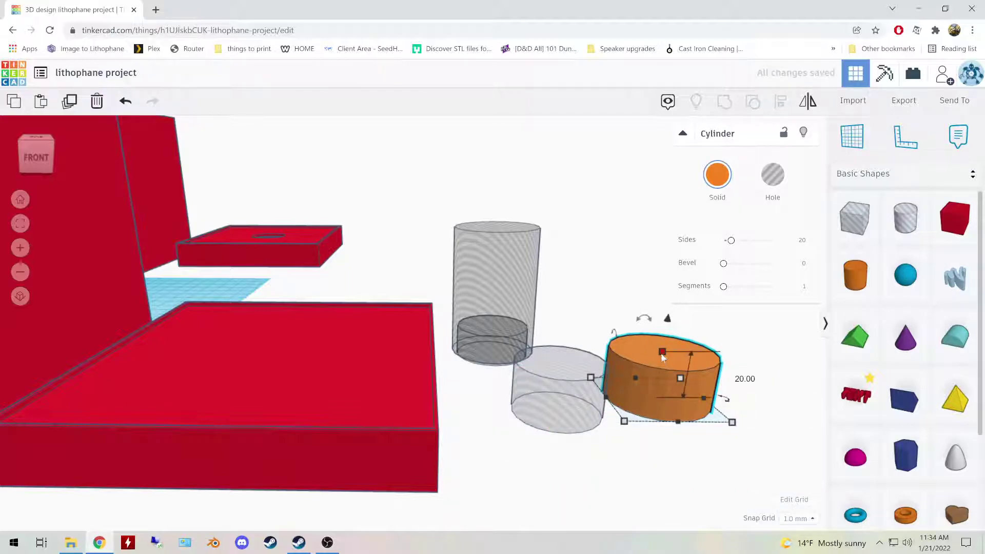
{"action": "left_click_drag", "start_coordinate": [663, 357], "coordinate": [675, 256]}
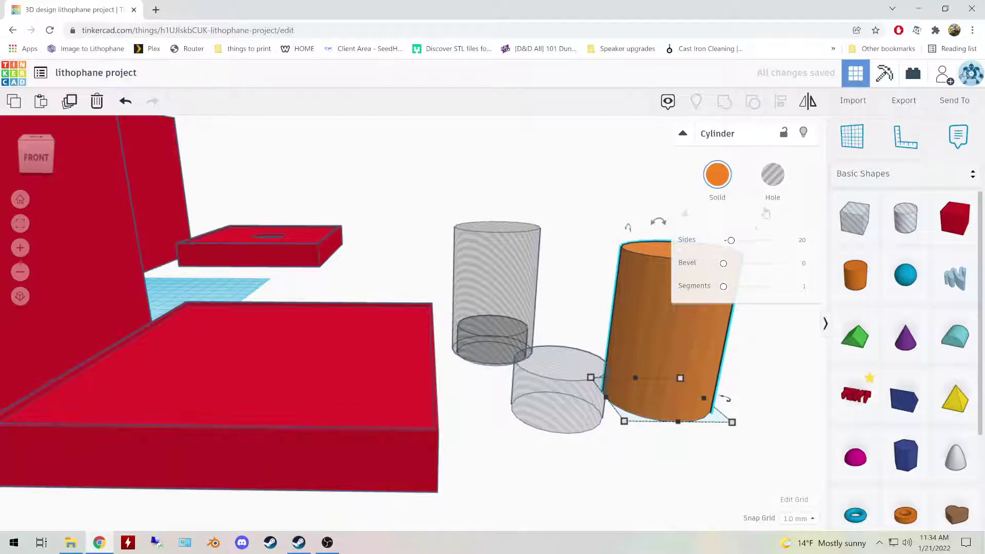
{"action": "left_click", "coordinate": [772, 175]}
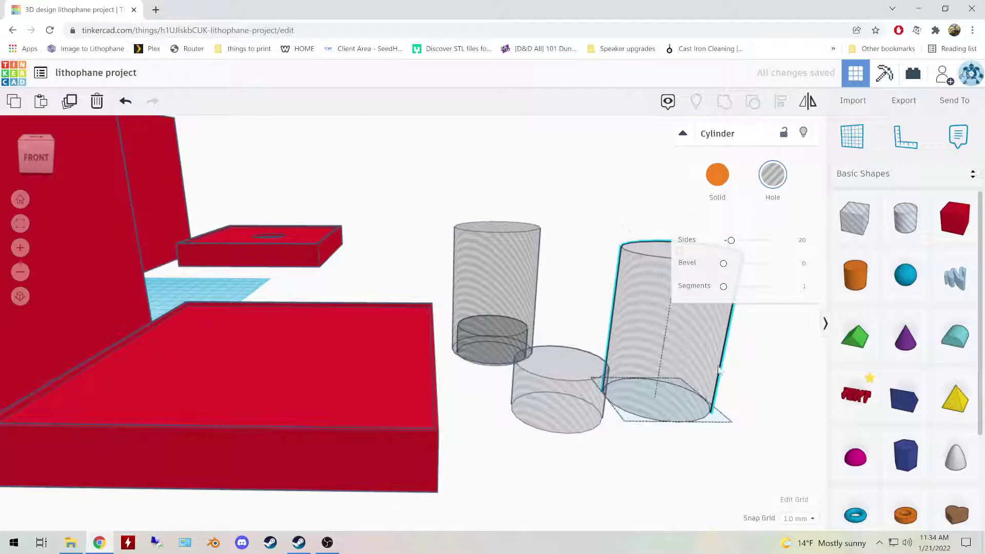
Step: Nudge the new hole cylinder slightly back and view it from higher up
{"action": "right_click_drag", "start_coordinate": [717, 370], "coordinate": [604, 365]}
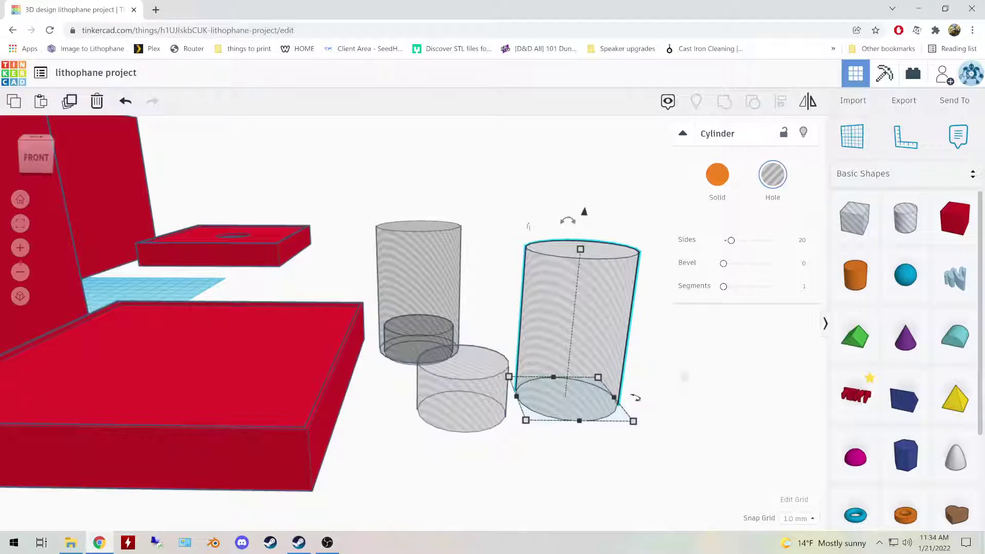
{"action": "left_click", "coordinate": [590, 315]}
{"action": "key", "text": "Up"}
{"action": "key", "text": "Up"}
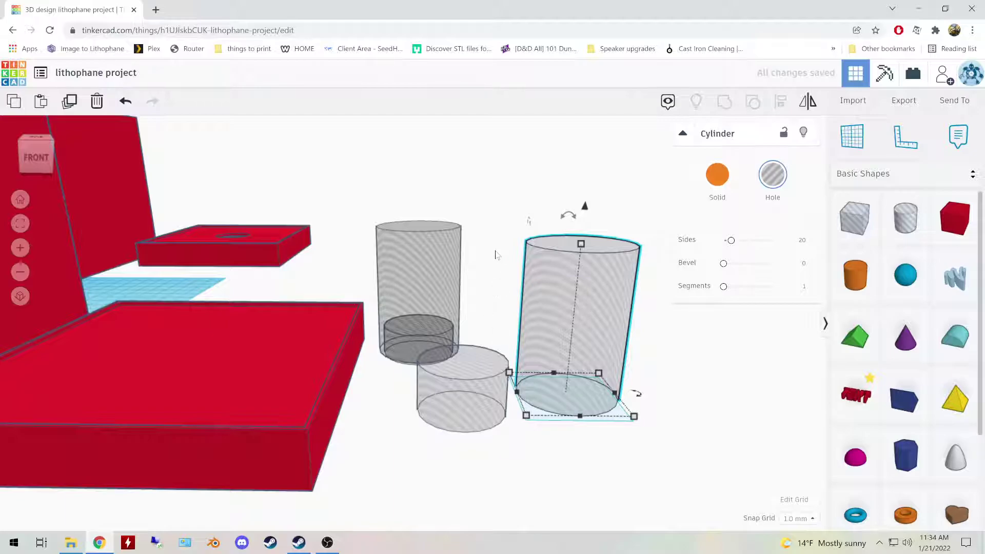
{"action": "right_click_drag", "start_coordinate": [497, 255], "coordinate": [500, 319]}
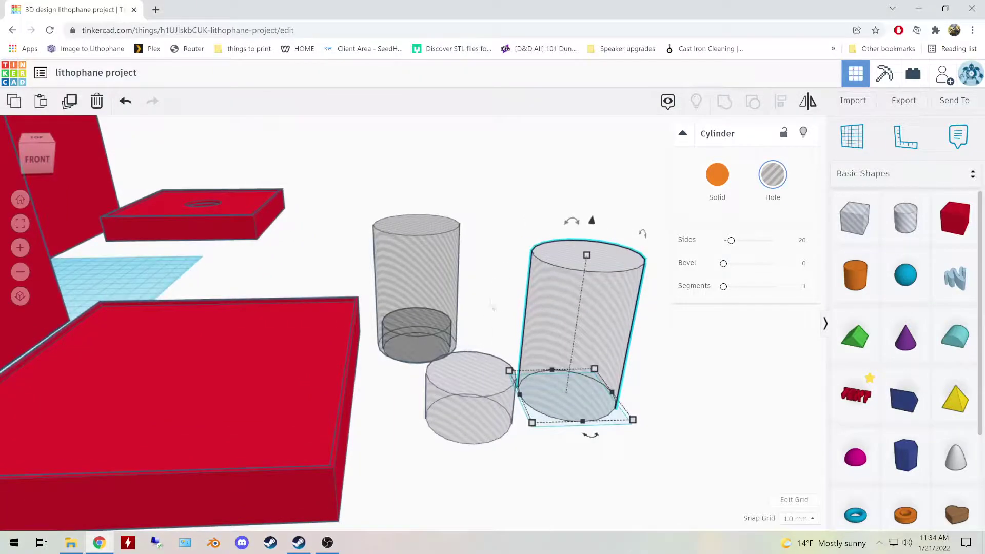
Step: Centre the 33.5 mm hole cylinder in the tall hole cylinder on both axes, then group them
{"action": "left_click_drag", "start_coordinate": [482, 293], "coordinate": [611, 463]}
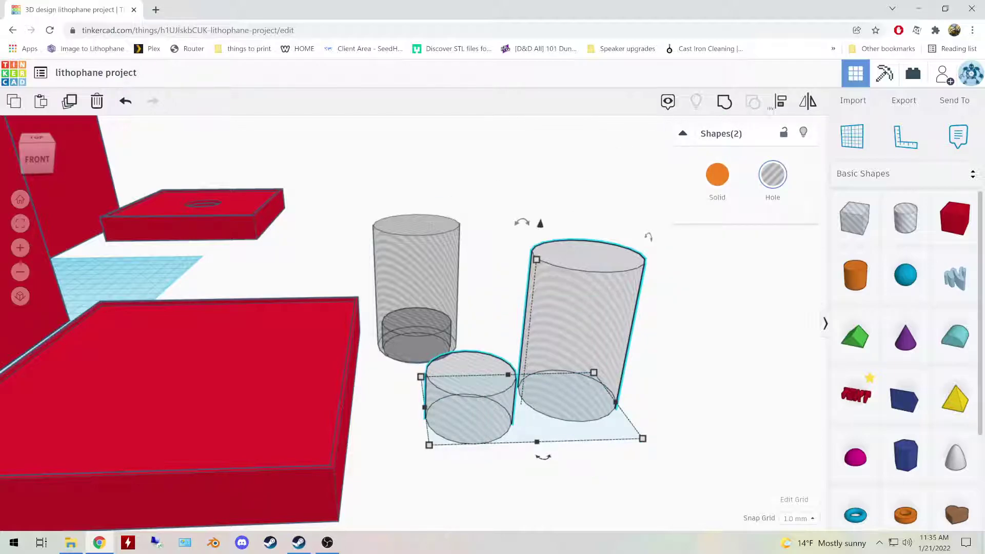
{"action": "left_click", "coordinate": [780, 102]}
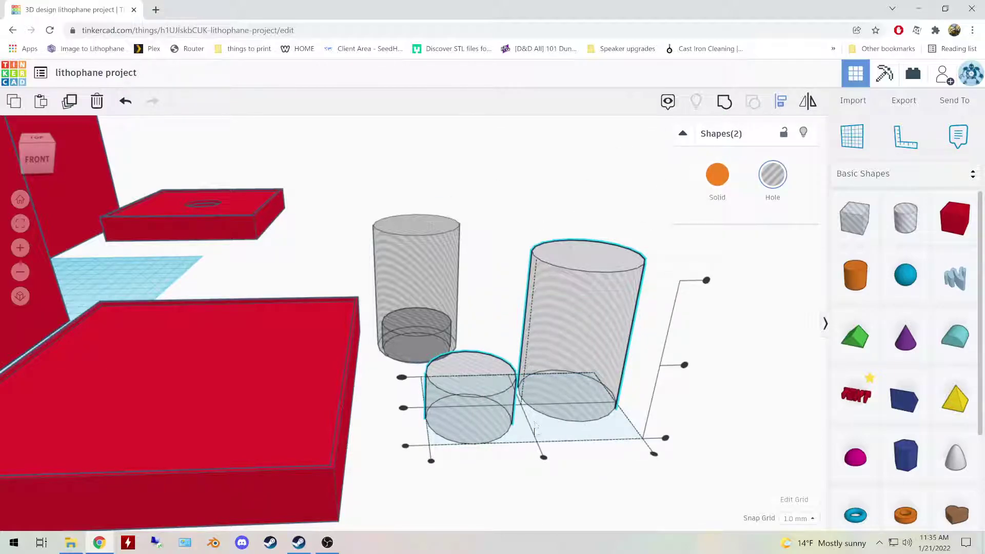
{"action": "left_click", "coordinate": [544, 458]}
{"action": "left_click", "coordinate": [451, 406]}
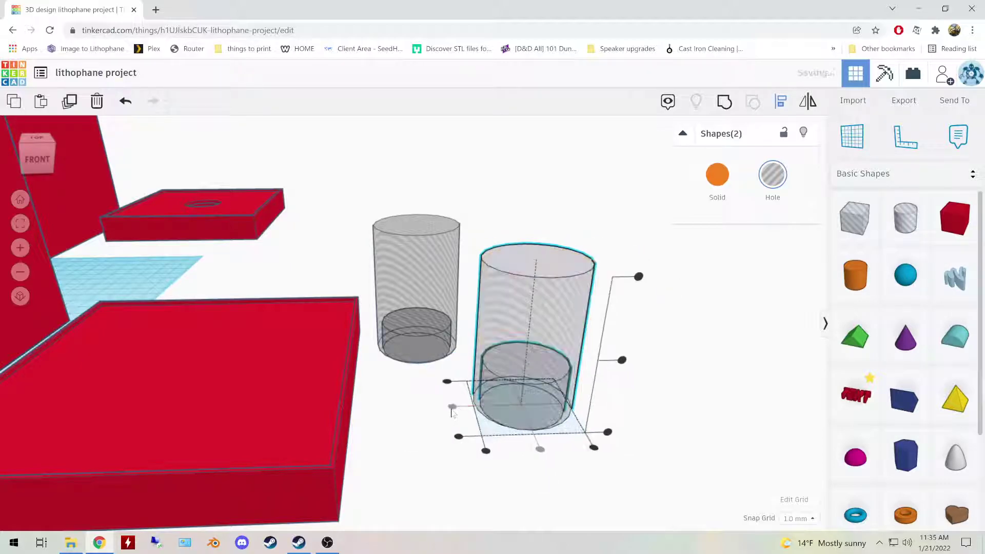
{"action": "left_click", "coordinate": [725, 102]}
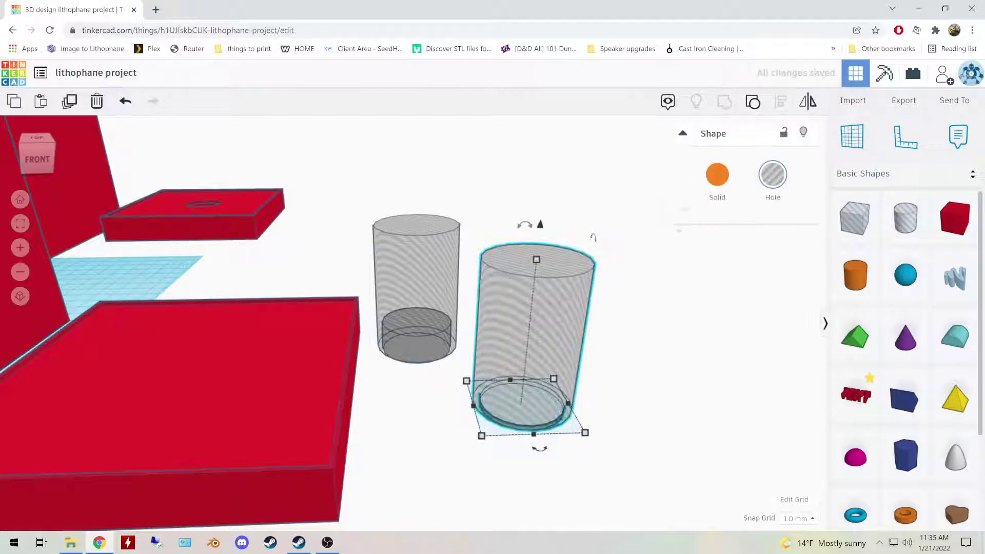
{"action": "left_click", "coordinate": [649, 405]}
{"action": "right_click_drag", "start_coordinate": [648, 405], "coordinate": [622, 372]}
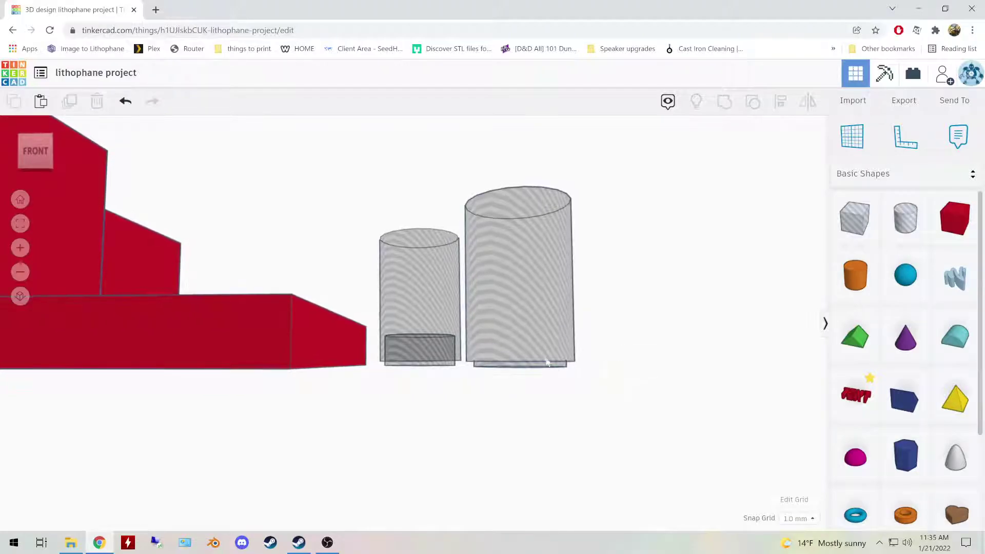
Step: Rotate the grouped hole cylinder -180° so the 33.5 mm inner cylinder is on top
{"action": "left_click", "coordinate": [519, 257]}
{"action": "right_click_drag", "start_coordinate": [648, 268], "coordinate": [634, 343]}
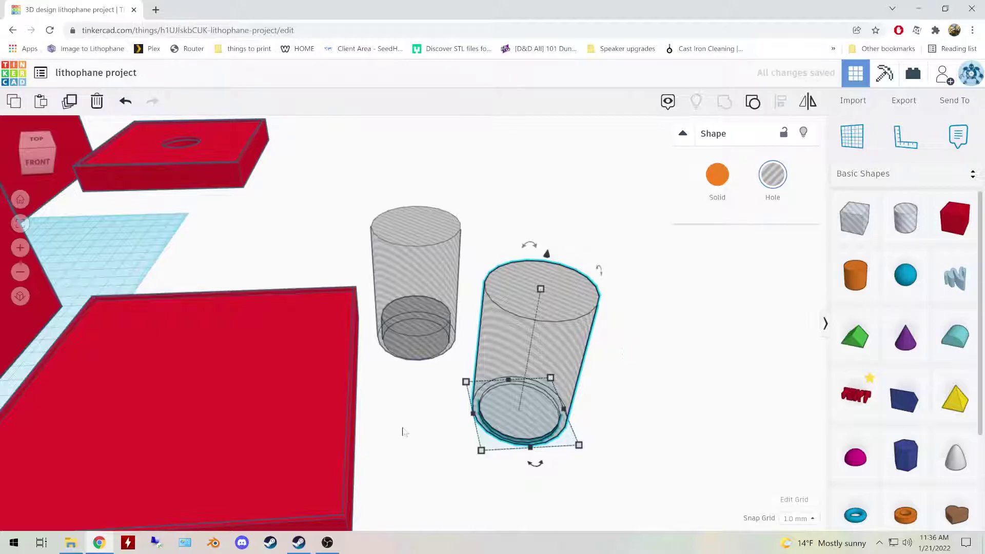
{"action": "right_click_drag", "start_coordinate": [387, 408], "coordinate": [573, 382]}
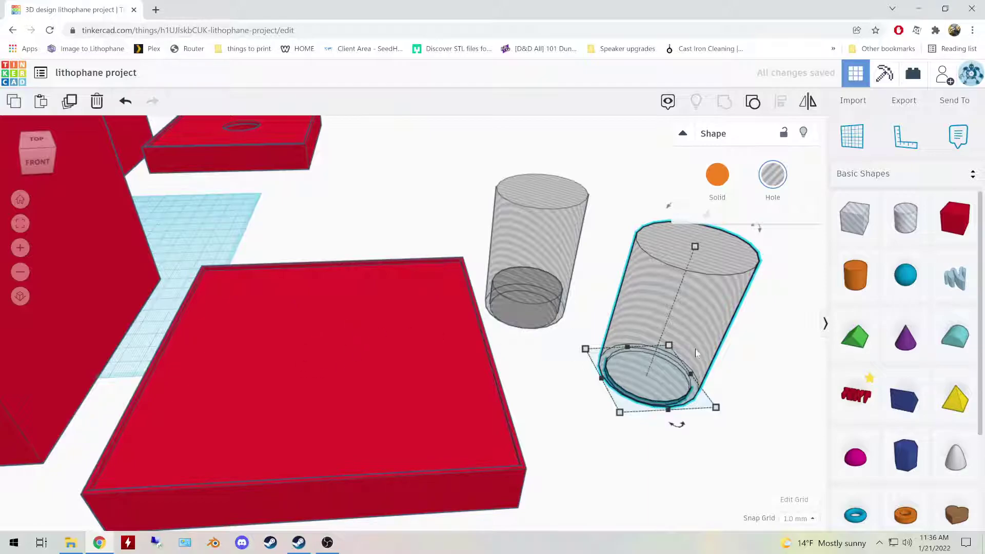
{"action": "right_click_drag", "start_coordinate": [697, 353], "coordinate": [494, 349]}
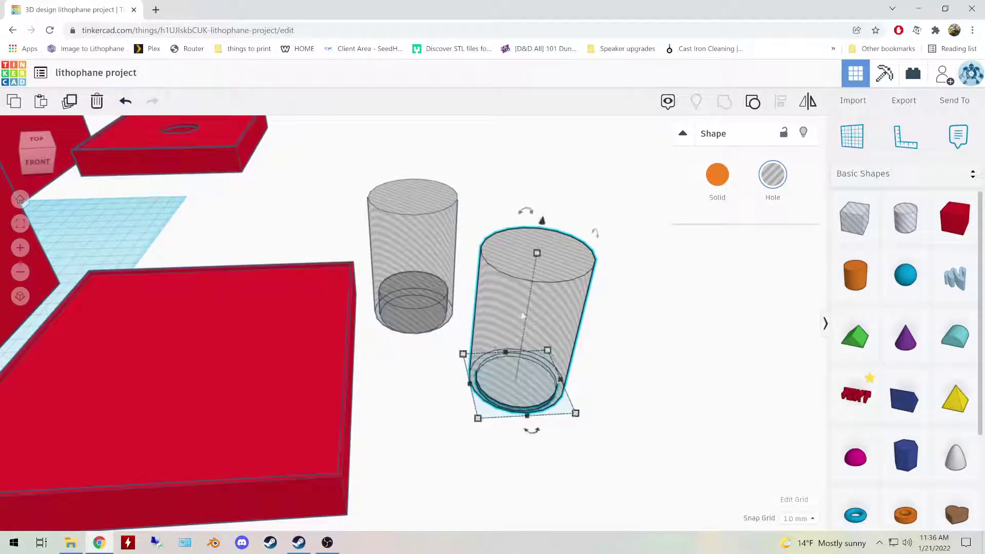
{"action": "mouse_move", "coordinate": [515, 218]}
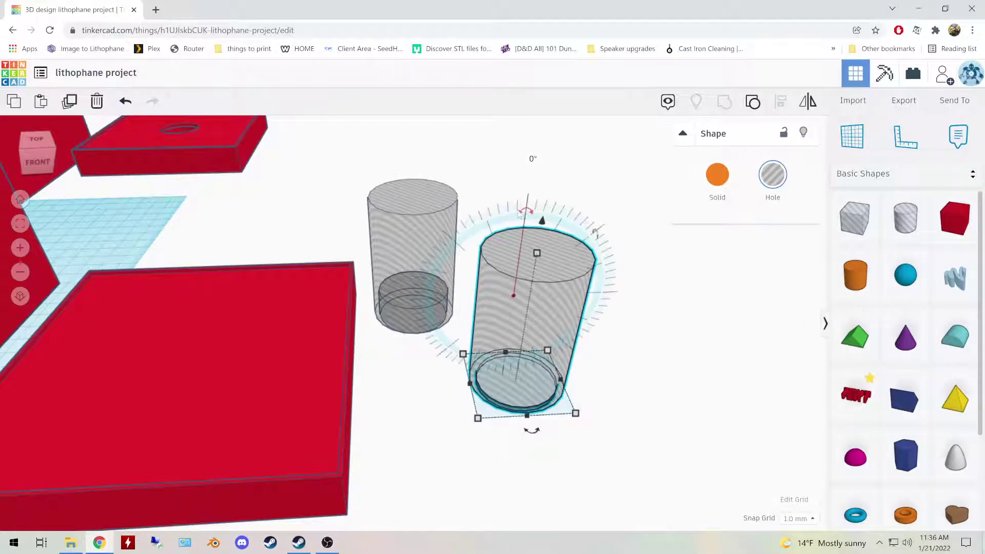
{"action": "left_click_drag", "start_coordinate": [526, 210], "coordinate": [507, 354]}
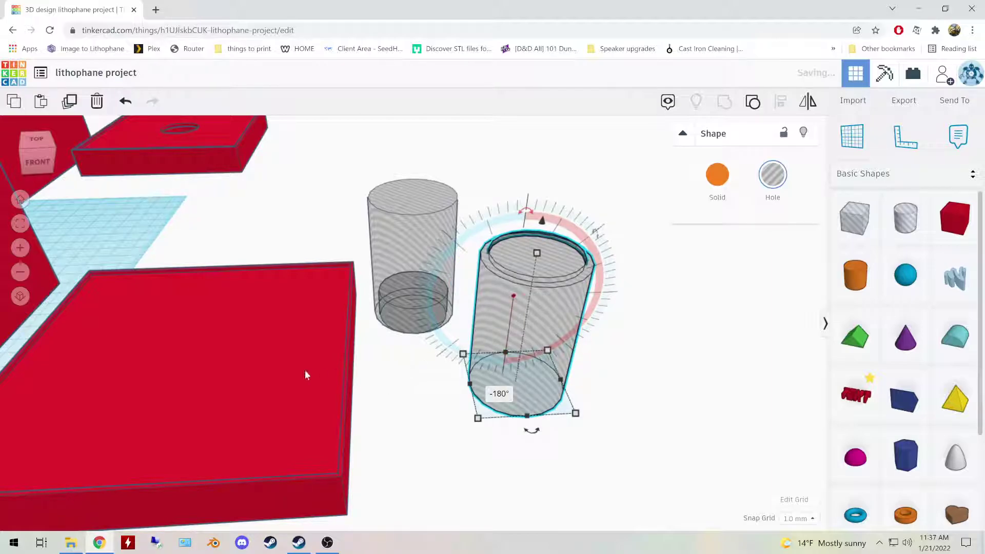
{"action": "right_click_drag", "start_coordinate": [305, 370], "coordinate": [410, 319]}
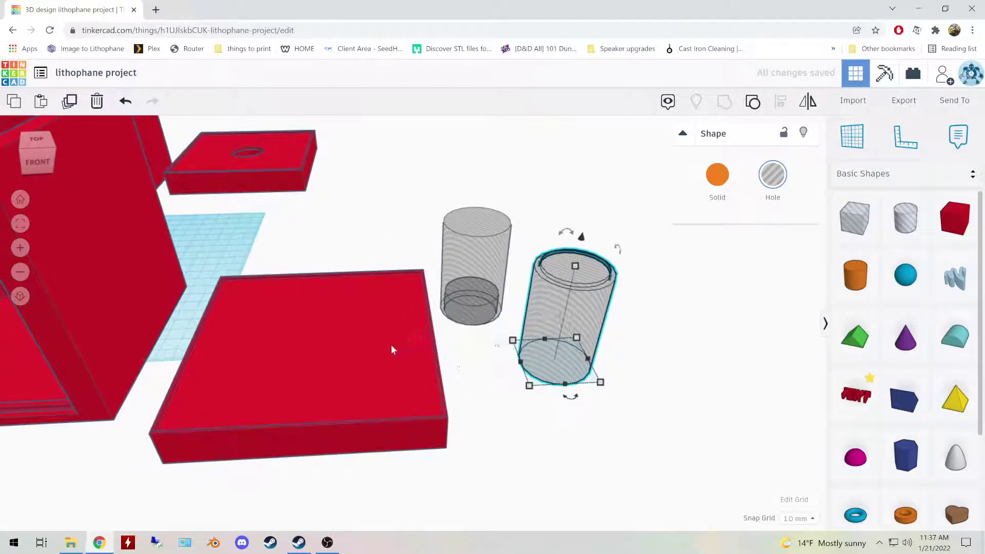
Step: Centre the flipped hole cylinder on the lower red slab and move the short hole cylinder toward the upper slab
{"action": "left_click", "coordinate": [355, 352], "text": "shift"}
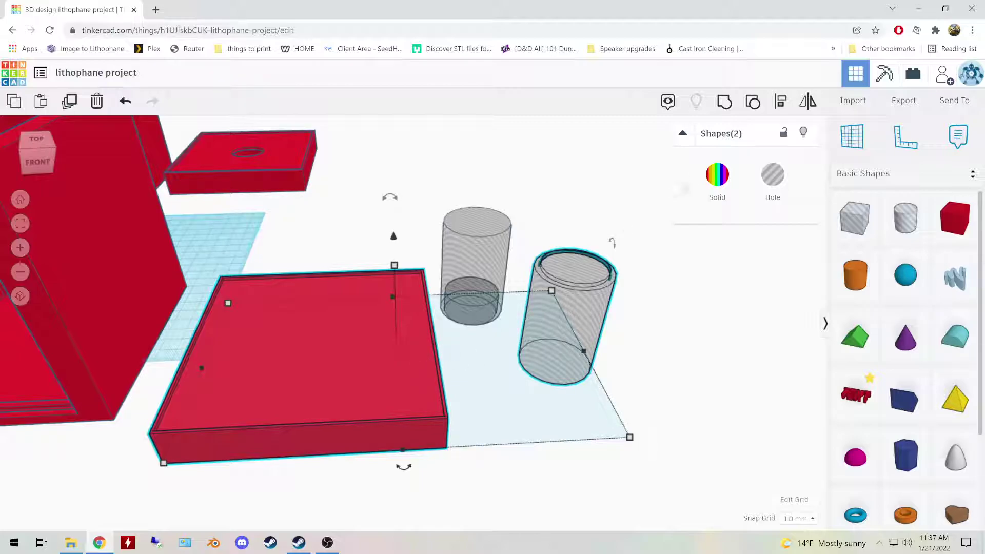
{"action": "left_click", "coordinate": [781, 101]}
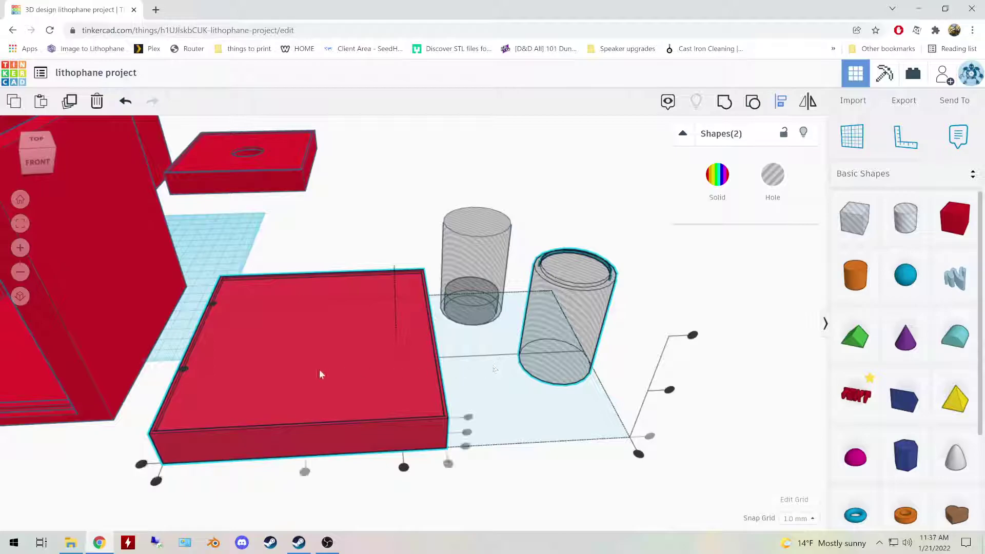
{"action": "left_click", "coordinate": [404, 468]}
{"action": "left_click", "coordinate": [263, 366]}
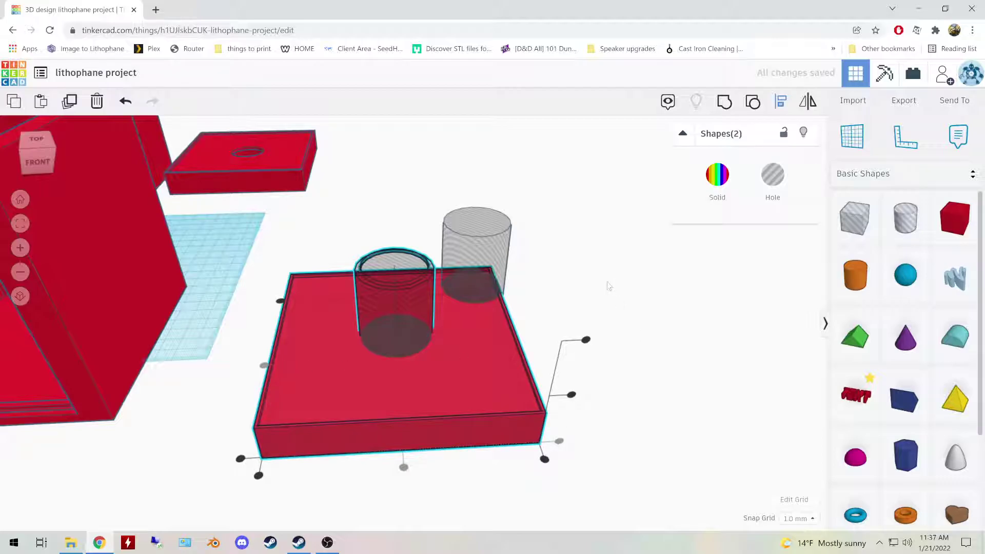
{"action": "left_click", "coordinate": [626, 286]}
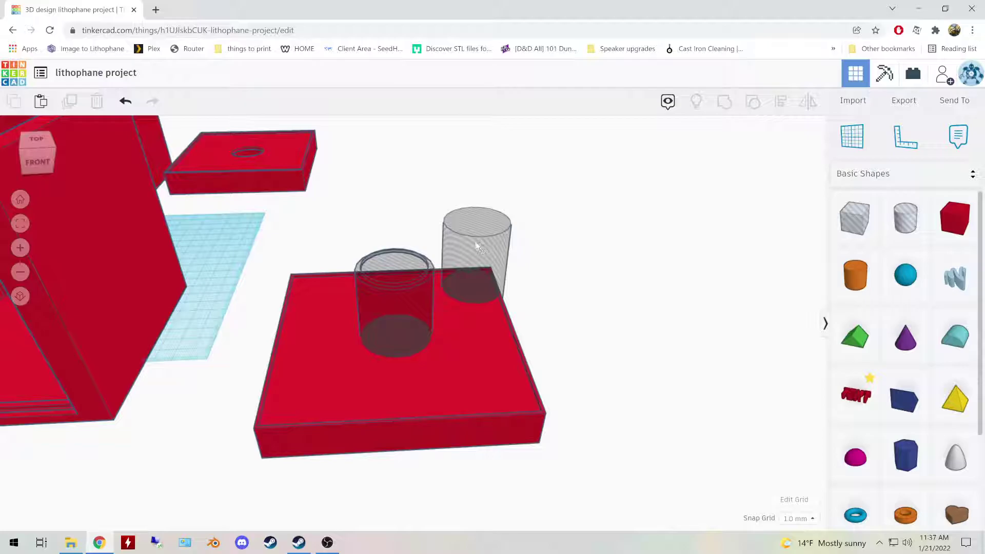
{"action": "left_click_drag", "start_coordinate": [481, 248], "coordinate": [226, 194]}
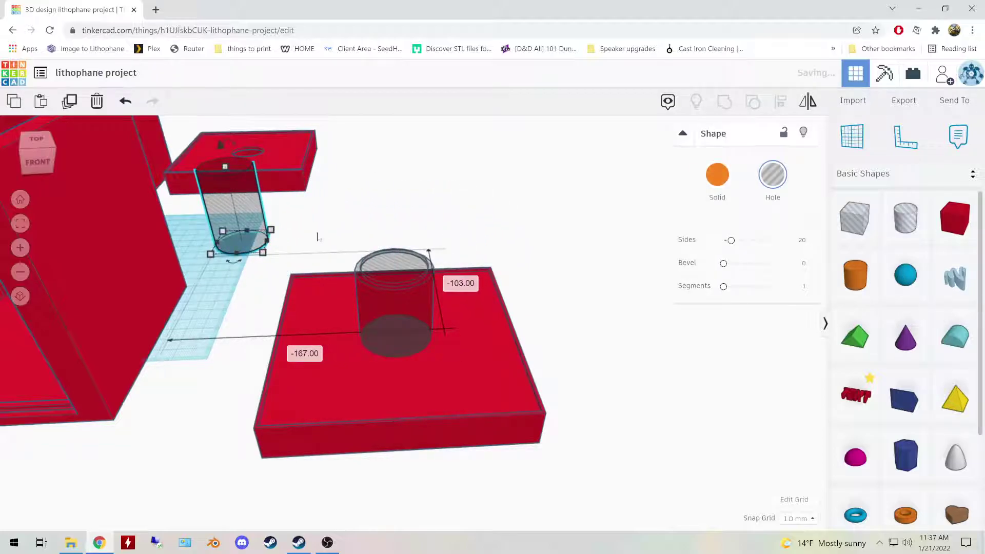
Step: Lower the socket hole cylinder seven nudges into the lid plate, then raise it one nudge
{"action": "left_click", "coordinate": [404, 290]}
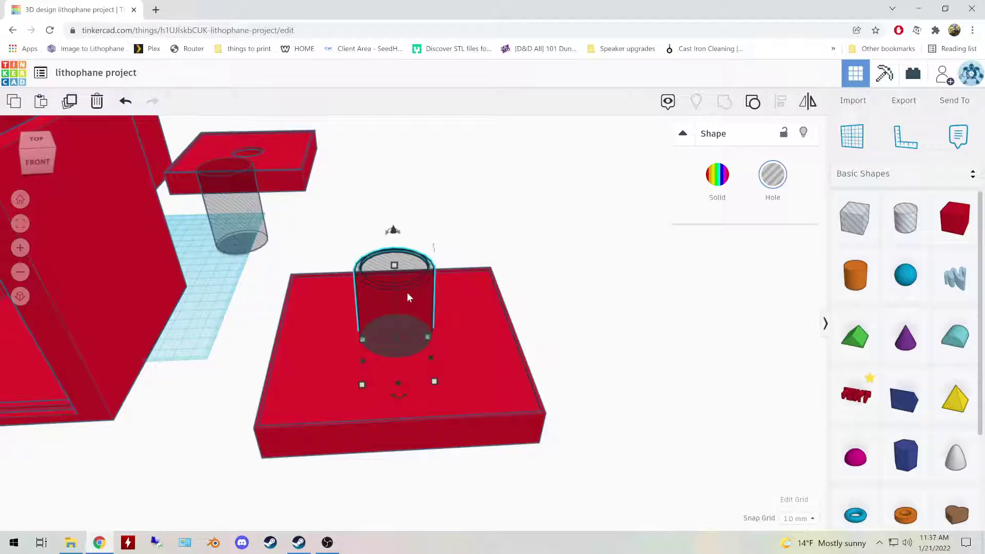
{"action": "key", "text": "ctrl+Down"}
{"action": "key", "text": "ctrl+Down"}
{"action": "key", "text": "ctrl+Down"}
{"action": "key", "text": "ctrl+Down"}
{"action": "key", "text": "ctrl+Down"}
{"action": "key", "text": "ctrl+Down"}
{"action": "key", "text": "ctrl+Down"}
{"action": "key", "text": "ctrl+Down"}
{"action": "key", "text": "ctrl+Down"}
{"action": "key", "text": "ctrl+Down"}
{"action": "key", "text": "ctrl+Down"}
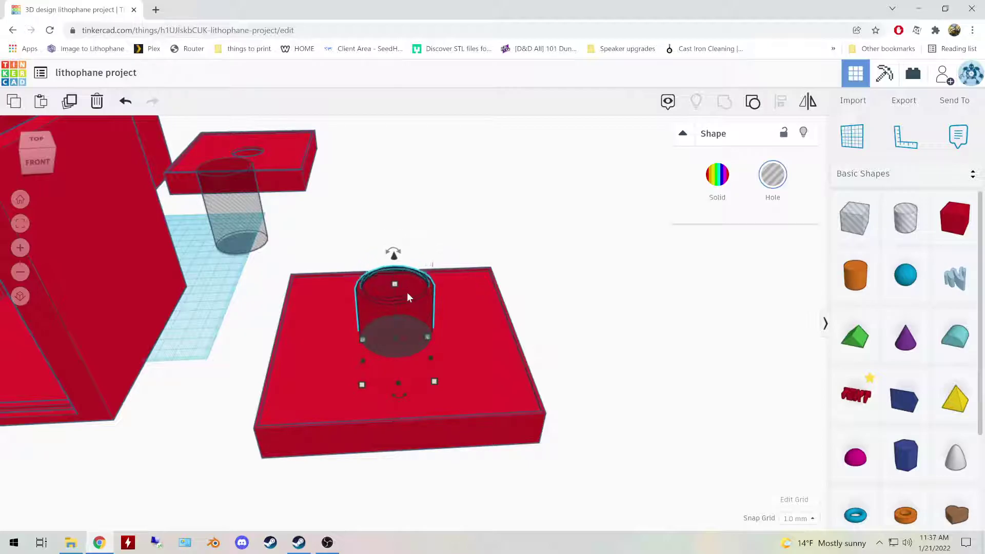
{"action": "key", "text": "ctrl+Down"}
{"action": "key", "text": "ctrl+Down"}
{"action": "key", "text": "ctrl+Down"}
{"action": "key", "text": "ctrl+Down"}
{"action": "key", "text": "ctrl+Down"}
{"action": "key", "text": "ctrl+Down"}
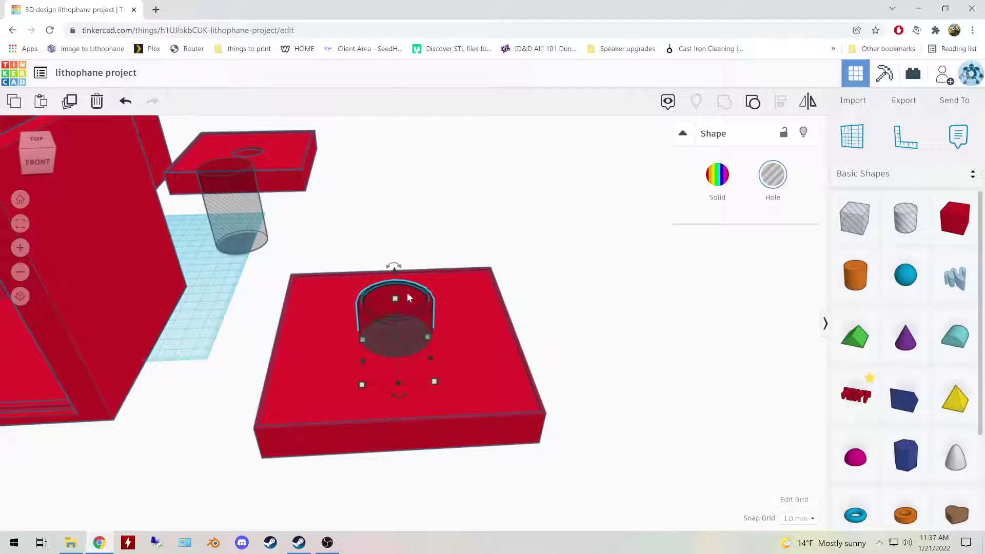
{"action": "key", "text": "ctrl+Down"}
{"action": "key", "text": "ctrl+Down"}
{"action": "key", "text": "ctrl+Down"}
{"action": "key", "text": "ctrl+Down"}
{"action": "key", "text": "ctrl+Down"}
{"action": "key", "text": "ctrl+Down"}
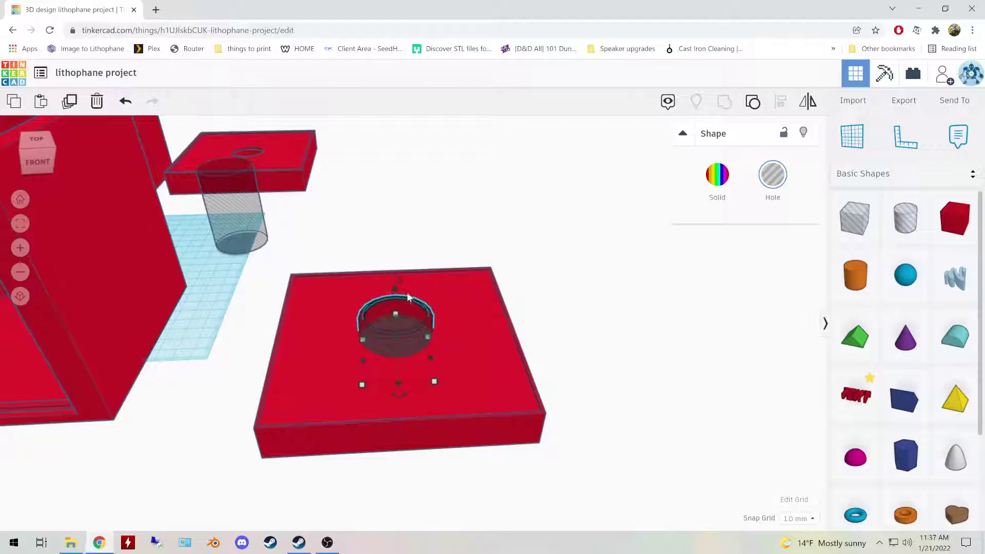
{"action": "key", "text": "ctrl+Down"}
{"action": "key", "text": "ctrl+Down"}
{"action": "key", "text": "ctrl+Down"}
{"action": "key", "text": "ctrl+Down"}
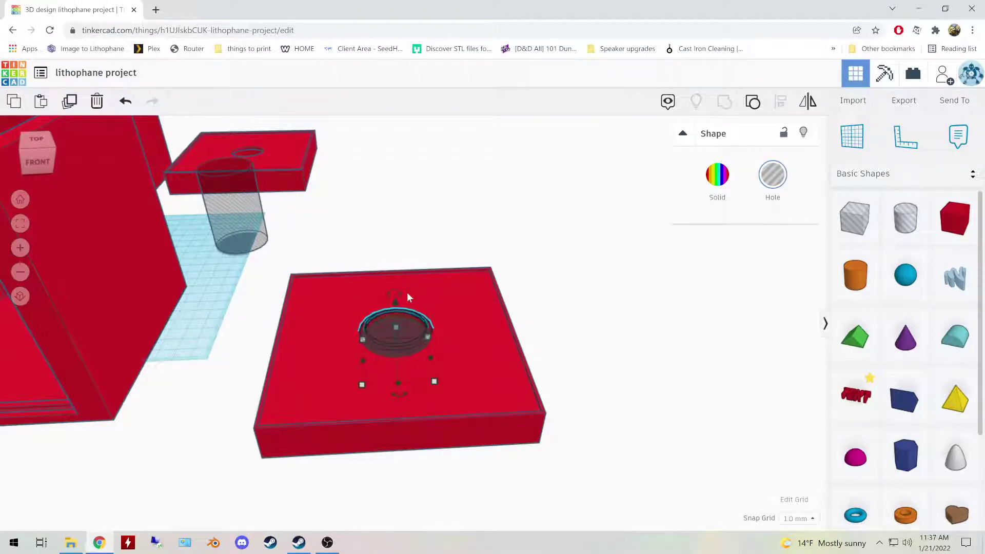
{"action": "key", "text": "ctrl+Down"}
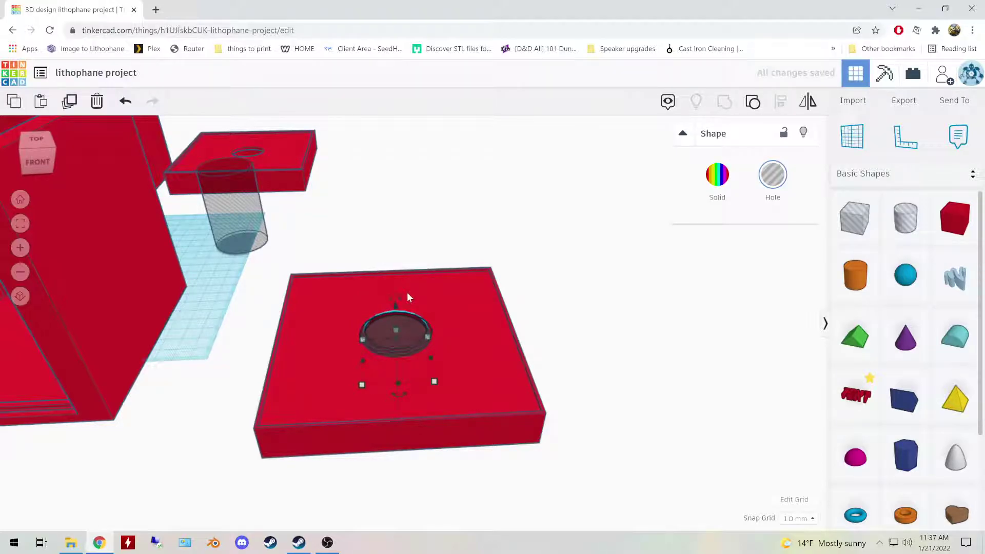
{"action": "key", "text": "ctrl+Down"}
{"action": "key", "text": "ctrl+Down"}
{"action": "key", "text": "ctrl+Down"}
{"action": "key", "text": "ctrl+Down"}
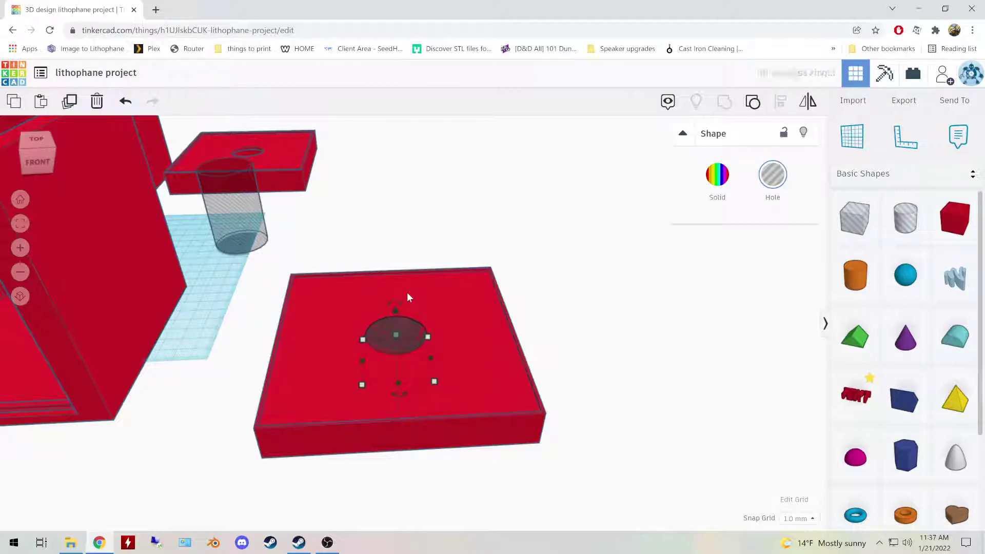
{"action": "key", "text": "ctrl+Down"}
{"action": "key", "text": "ctrl+Up"}
{"action": "key", "text": "ctrl+Up"}
Step: Group the lid with its hole shapes to cut the socket opening through it
{"action": "left_click_drag", "start_coordinate": [339, 229], "coordinate": [597, 485]}
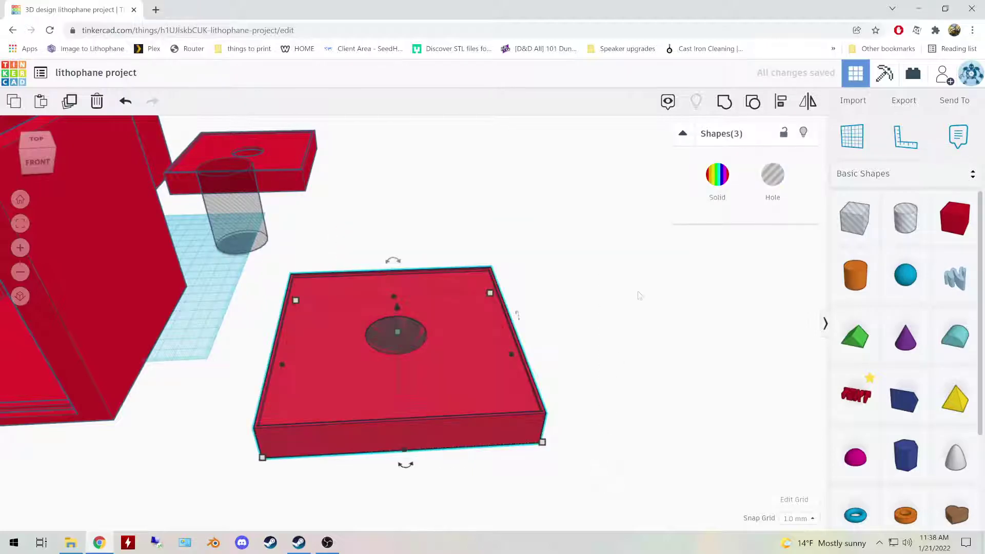
{"action": "left_click", "coordinate": [724, 102]}
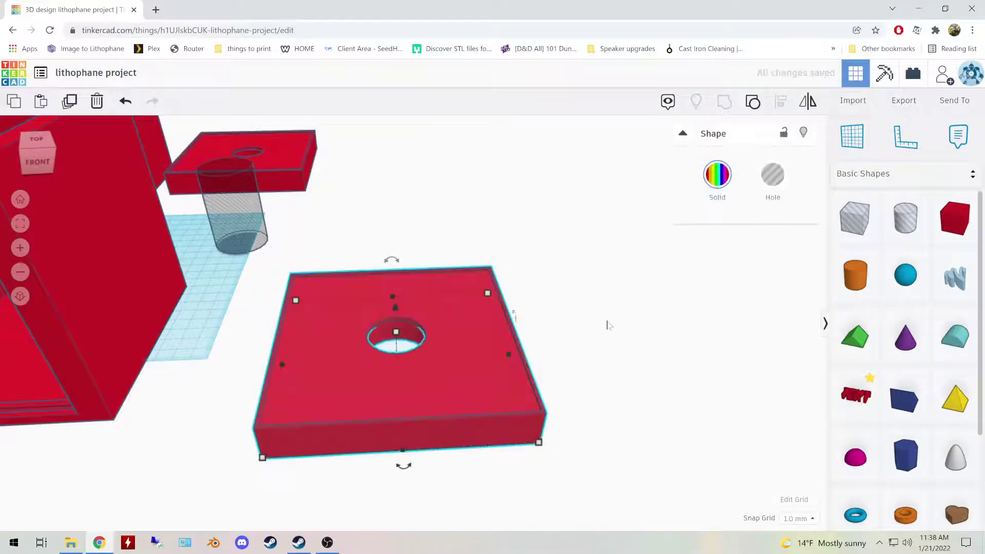
{"action": "left_click", "coordinate": [552, 370]}
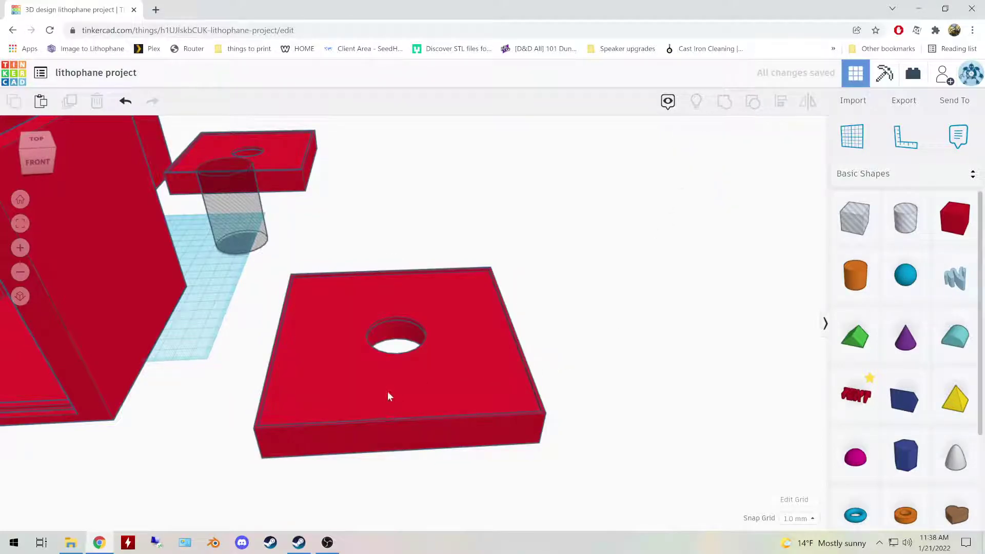
{"action": "scroll", "coordinate": [398, 314], "scroll_direction": "up", "scroll_amount": 3}
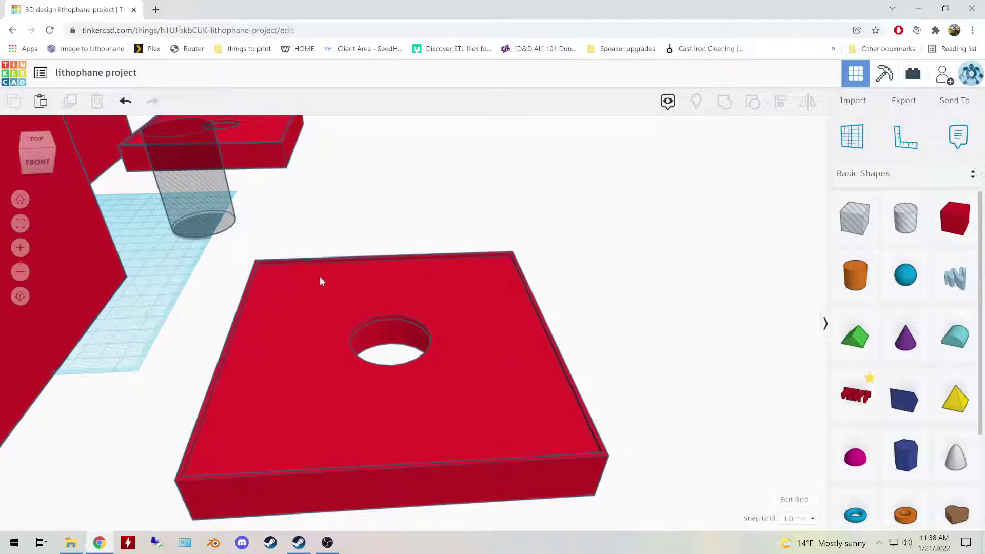
Step: Rotate the lid plate 180° so it lies upside down
{"action": "left_click", "coordinate": [293, 344]}
{"action": "left_click_drag", "start_coordinate": [395, 246], "coordinate": [390, 355]}
{"action": "right_click_drag", "start_coordinate": [389, 356], "coordinate": [383, 284]}
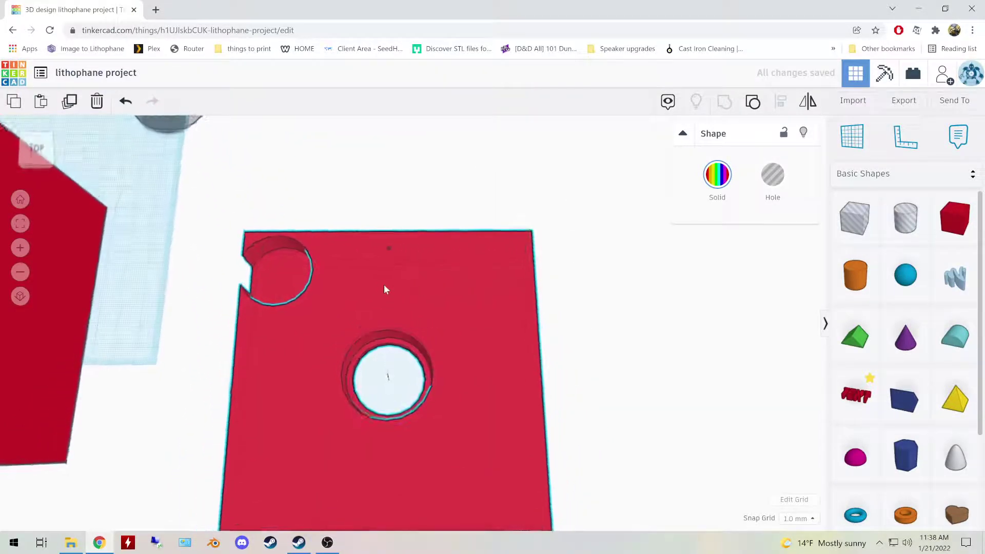
Step: Ungroup the lid, move the small corner hole off it, and regroup the lid with the socket hole
{"action": "left_click", "coordinate": [263, 257], "text": "shift"}
{"action": "left_click", "coordinate": [169, 302]}
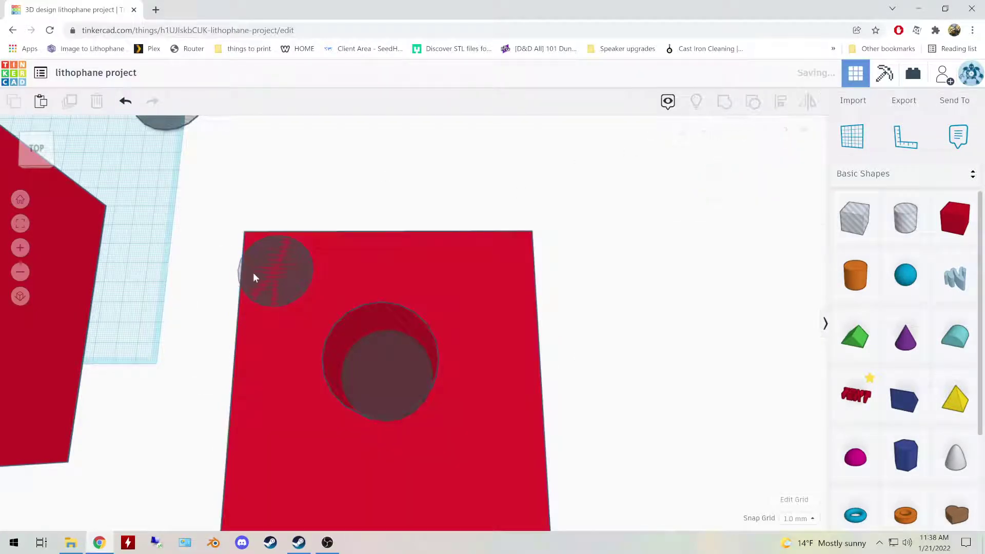
{"action": "left_click_drag", "start_coordinate": [253, 272], "coordinate": [123, 152]}
{"action": "left_click", "coordinate": [177, 395]}
{"action": "left_click_drag", "start_coordinate": [163, 280], "coordinate": [566, 495]}
{"action": "left_click", "coordinate": [724, 101]}
{"action": "right_click_drag", "start_coordinate": [615, 334], "coordinate": [432, 358]}
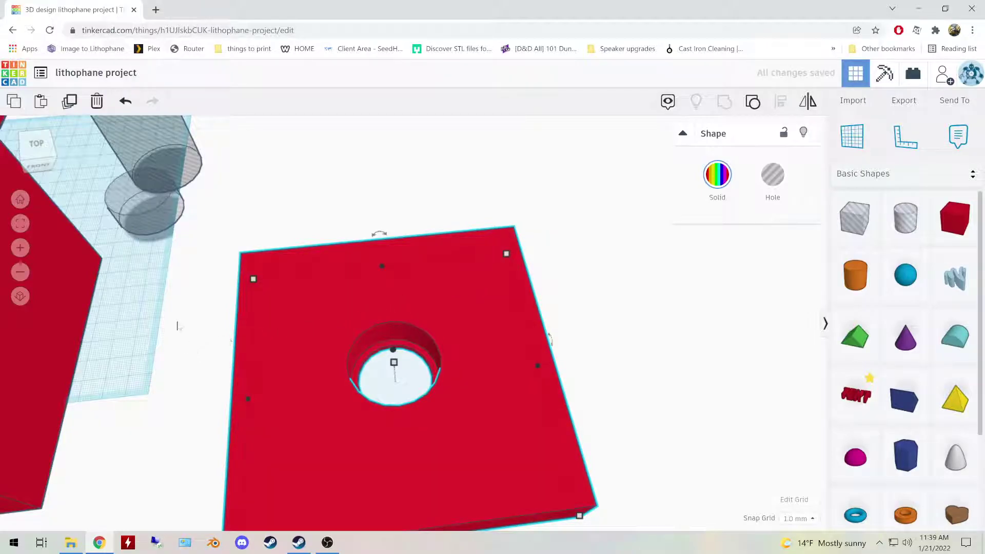
Step: Slide the holed lid plate over next to the open panel box
{"action": "right_click_drag", "start_coordinate": [172, 312], "coordinate": [400, 325]}
{"action": "scroll", "coordinate": [399, 321], "scroll_direction": "down", "scroll_amount": 5}
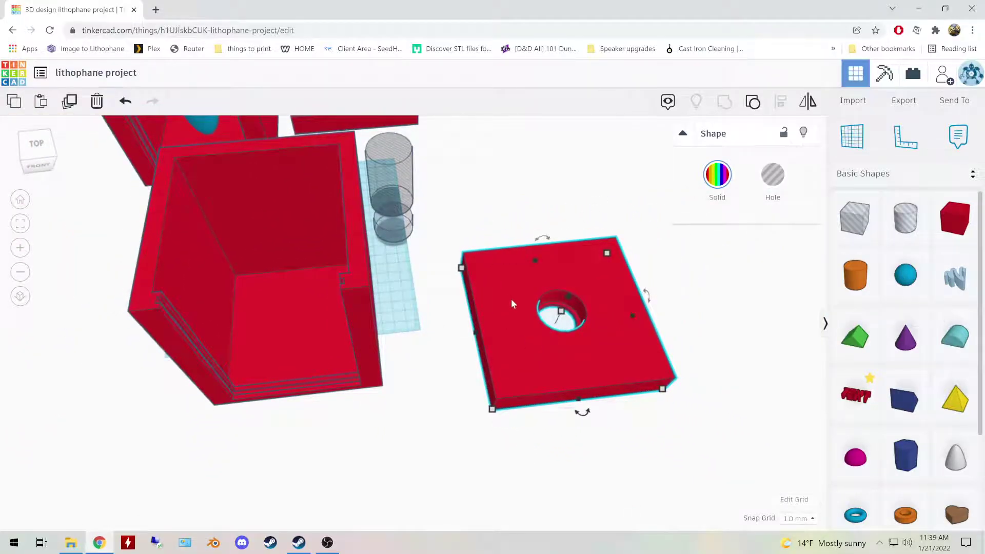
{"action": "left_click_drag", "start_coordinate": [508, 297], "coordinate": [443, 303]}
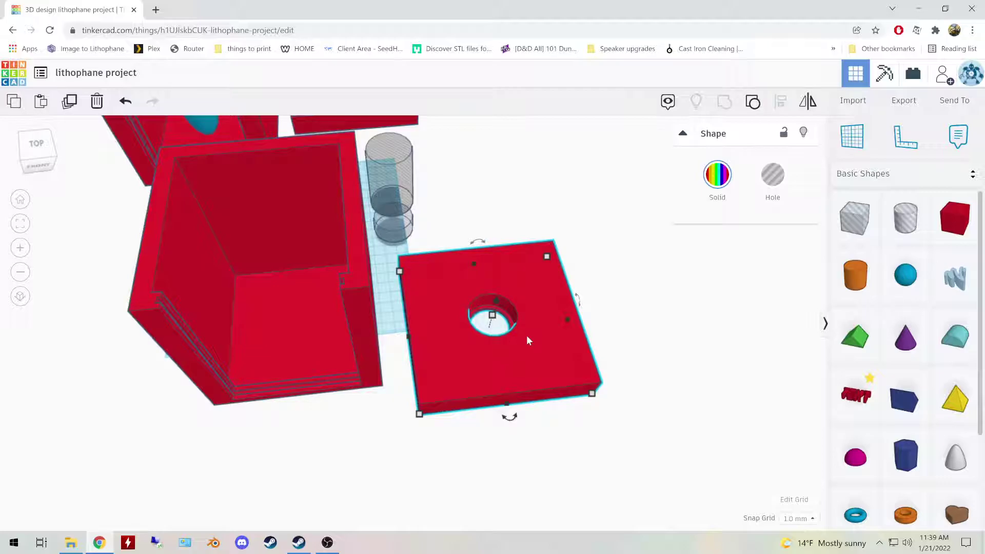
{"action": "left_click", "coordinate": [456, 230]}
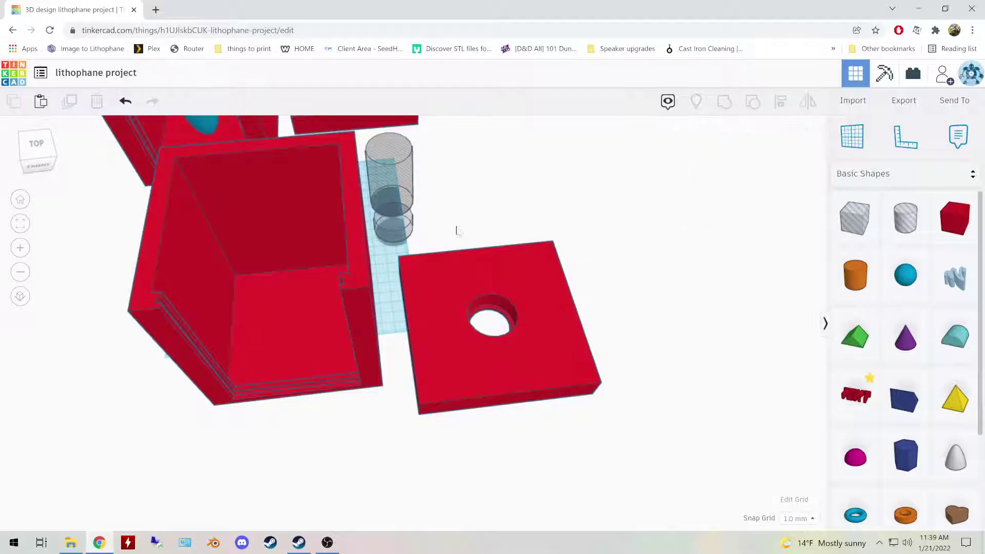
{"action": "right_click_drag", "start_coordinate": [338, 244], "coordinate": [322, 384]}
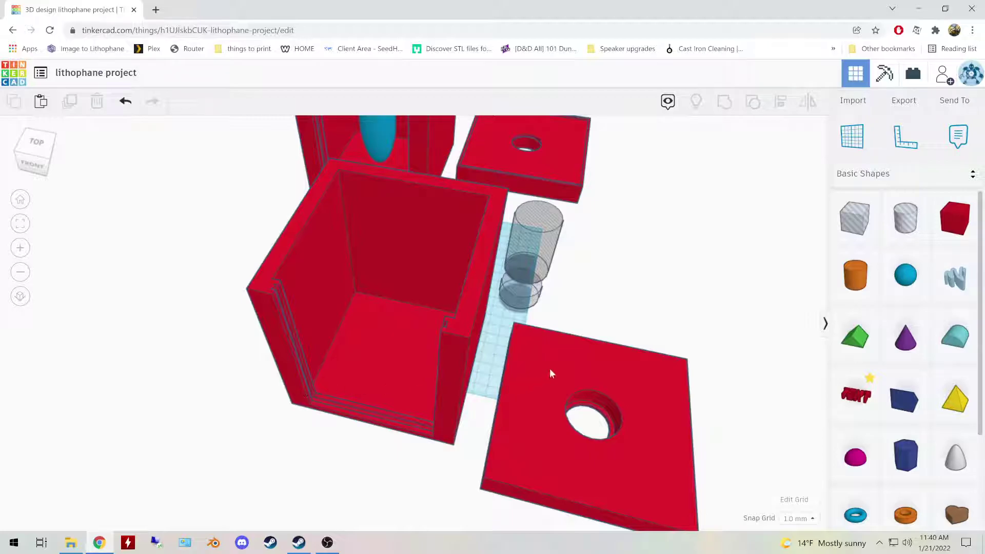
Step: Duplicate the open panel box and set the spare copy aside
{"action": "right_click_drag", "start_coordinate": [359, 364], "coordinate": [385, 365]}
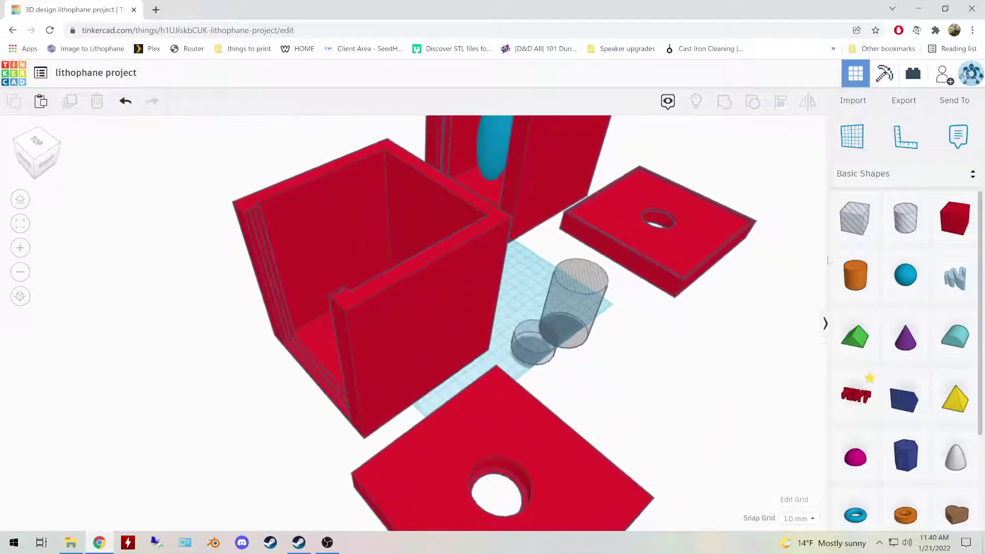
{"action": "left_click", "coordinate": [410, 308]}
{"action": "left_click_drag", "start_coordinate": [410, 308], "coordinate": [396, 369]}
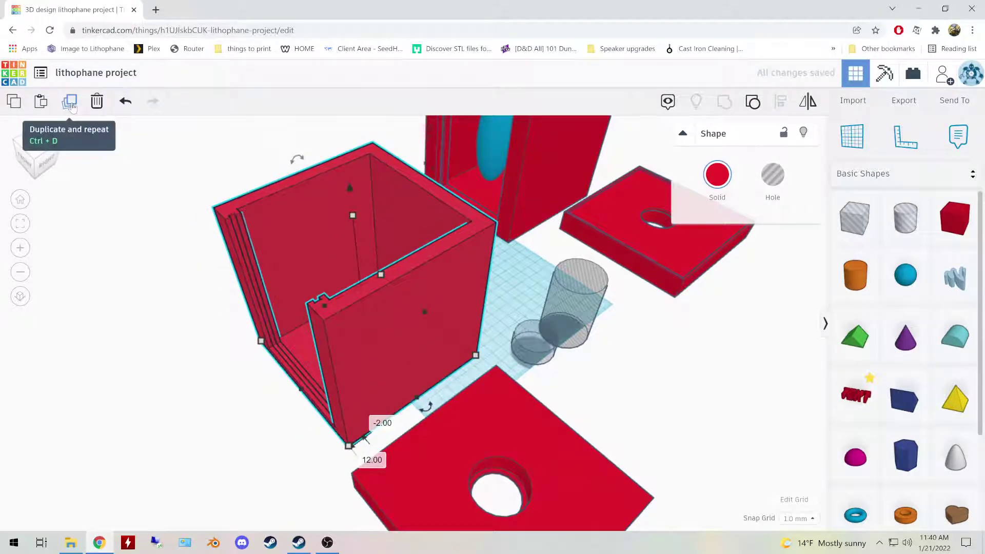
{"action": "left_click", "coordinate": [70, 102]}
{"action": "left_click_drag", "start_coordinate": [348, 335], "coordinate": [134, 176]}
Step: Add a hole box and stretch it to about 138 × 128 mm, 143 mm tall, over the original box
{"action": "left_click", "coordinate": [392, 310]}
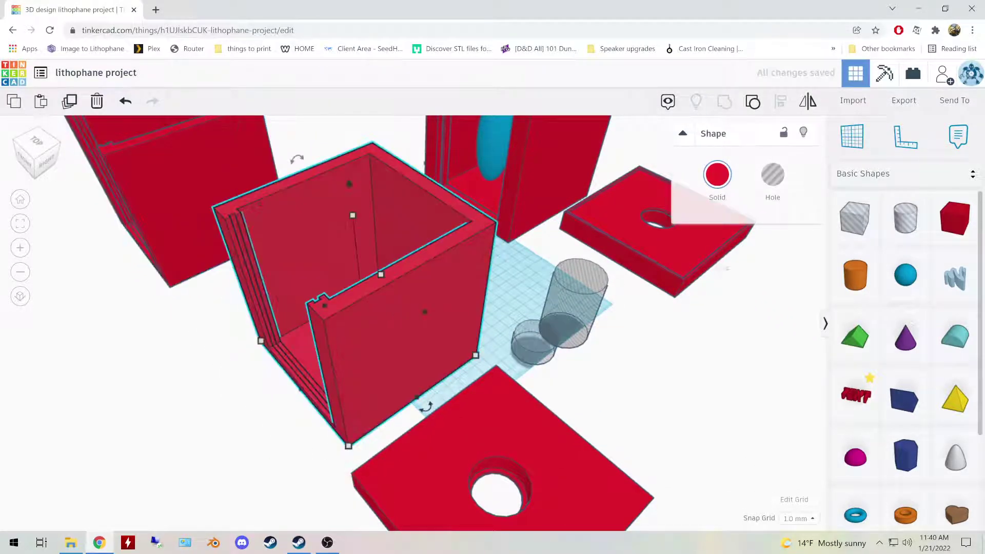
{"action": "left_click_drag", "start_coordinate": [854, 218], "coordinate": [263, 192]}
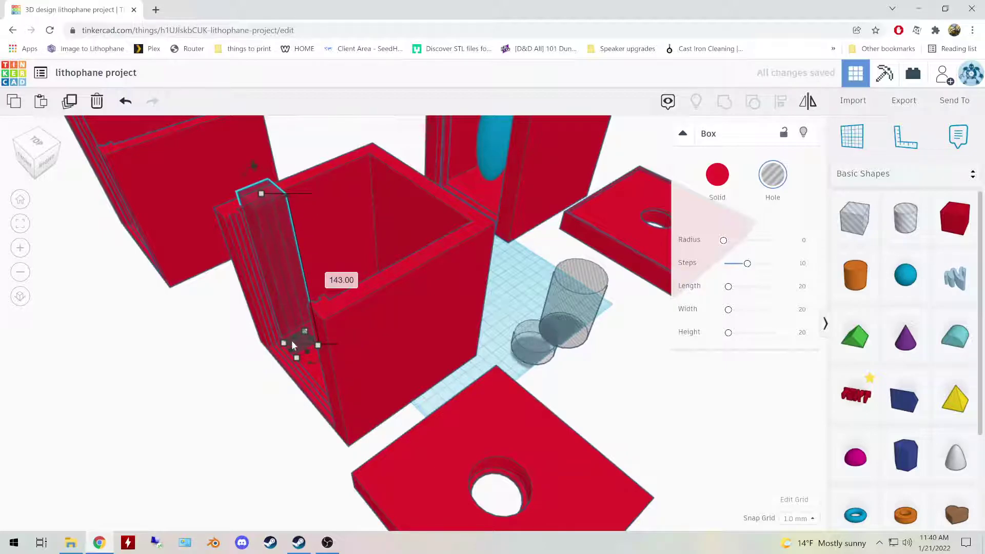
{"action": "left_click_drag", "start_coordinate": [293, 337], "coordinate": [285, 322]}
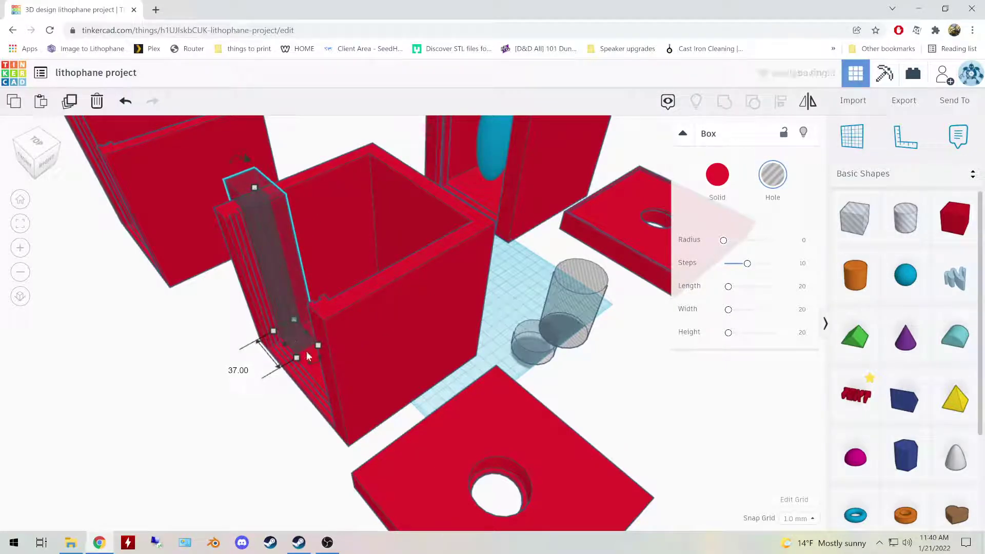
{"action": "left_click_drag", "start_coordinate": [306, 355], "coordinate": [383, 443]}
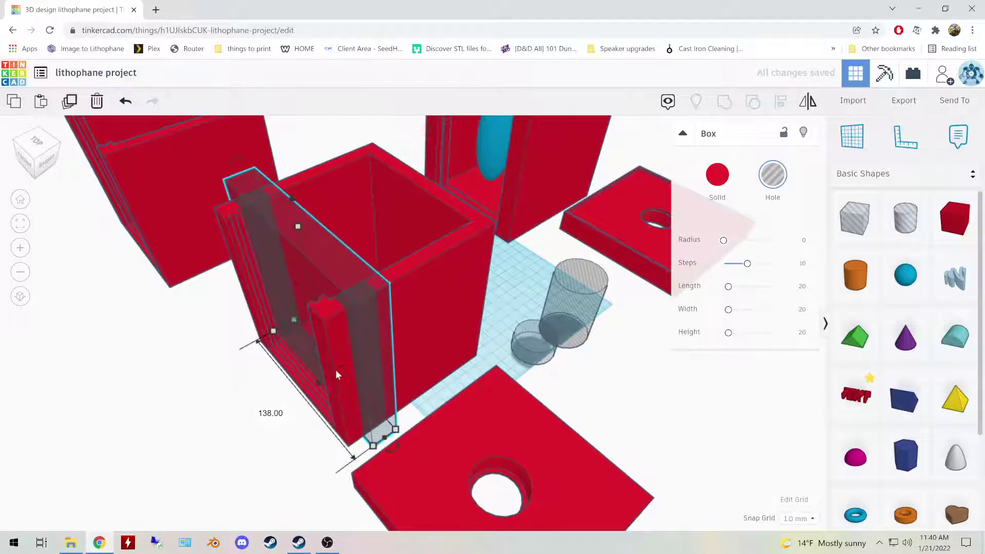
{"action": "left_click_drag", "start_coordinate": [337, 370], "coordinate": [451, 318]}
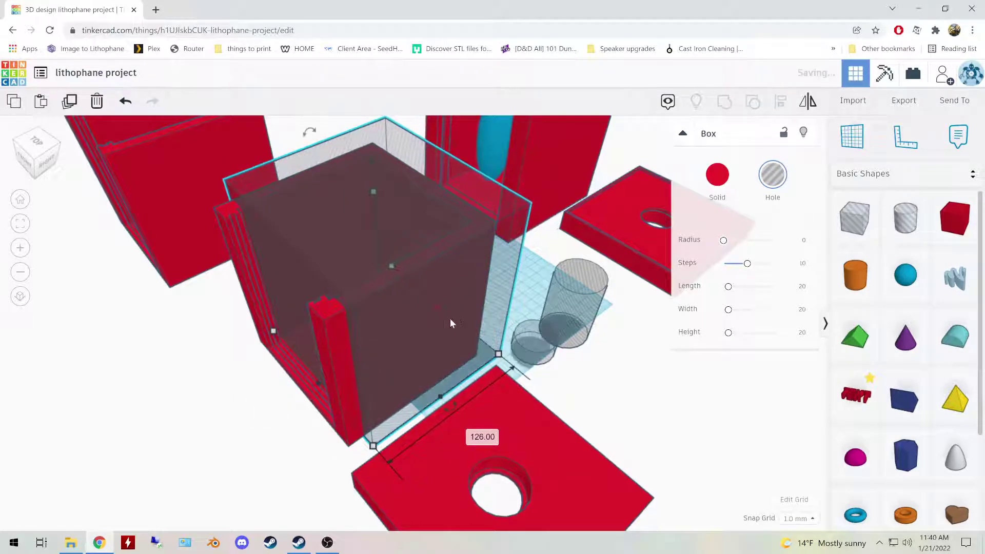
Step: Group the panel box with the hole box, leaving a thin U-shaped frame
{"action": "left_click", "coordinate": [332, 331], "text": "shift"}
{"action": "left_click", "coordinate": [723, 102]}
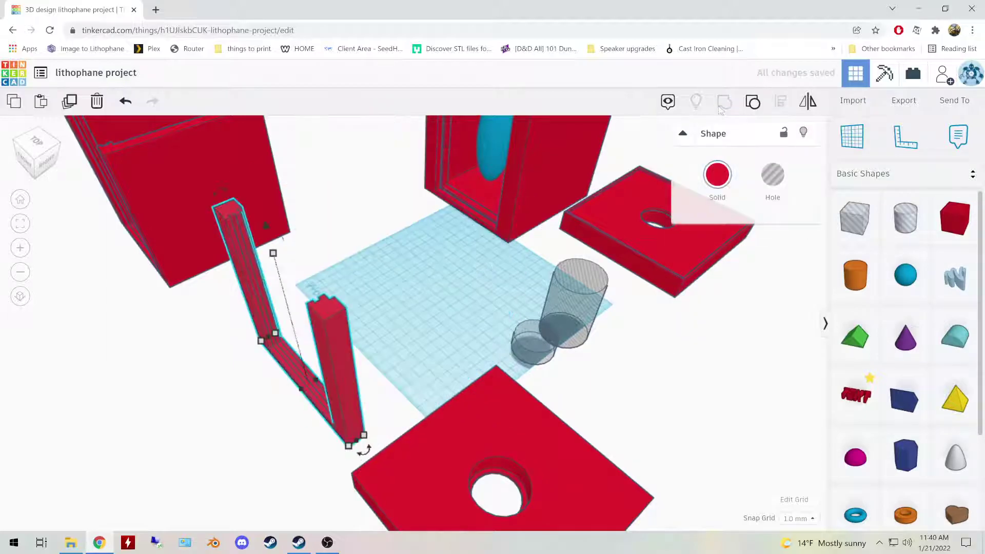
{"action": "left_click", "coordinate": [208, 419]}
{"action": "right_click_drag", "start_coordinate": [207, 419], "coordinate": [281, 402]}
Step: Orbit around the U-shaped frame to inspect it beside the spare box and lid plates
{"action": "left_click", "coordinate": [254, 262]}
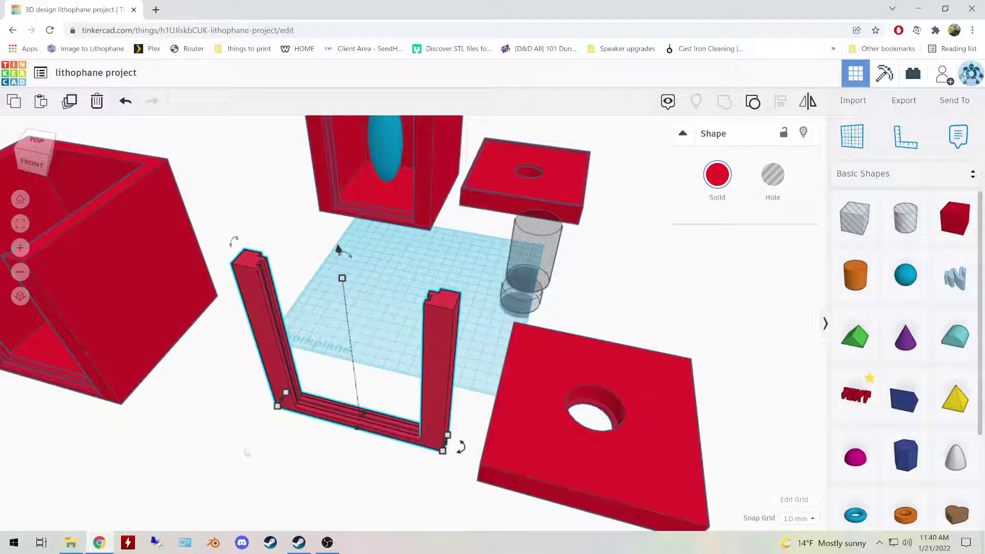
{"action": "right_click_drag", "start_coordinate": [184, 409], "coordinate": [248, 361]}
{"action": "left_click", "coordinate": [184, 250]}
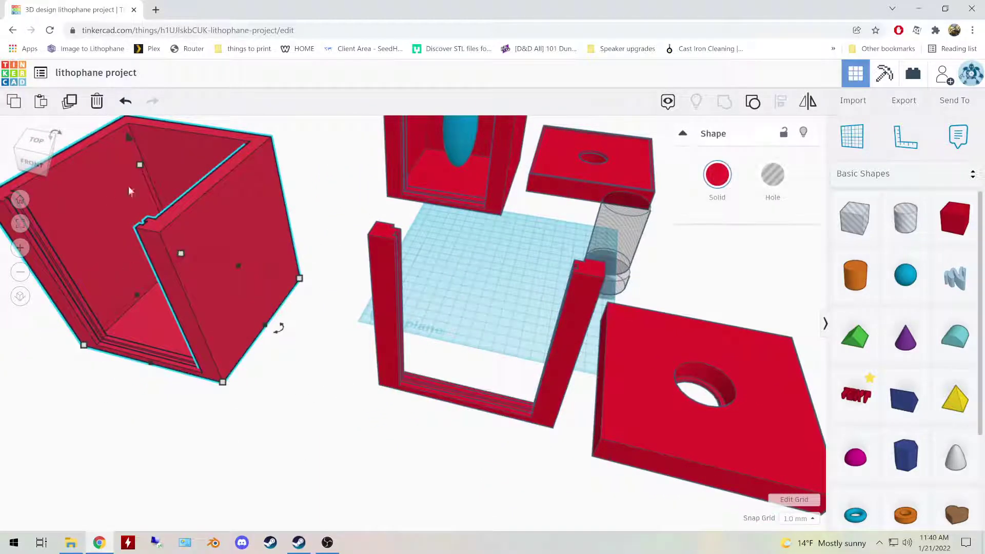
{"action": "left_click", "coordinate": [379, 268]}
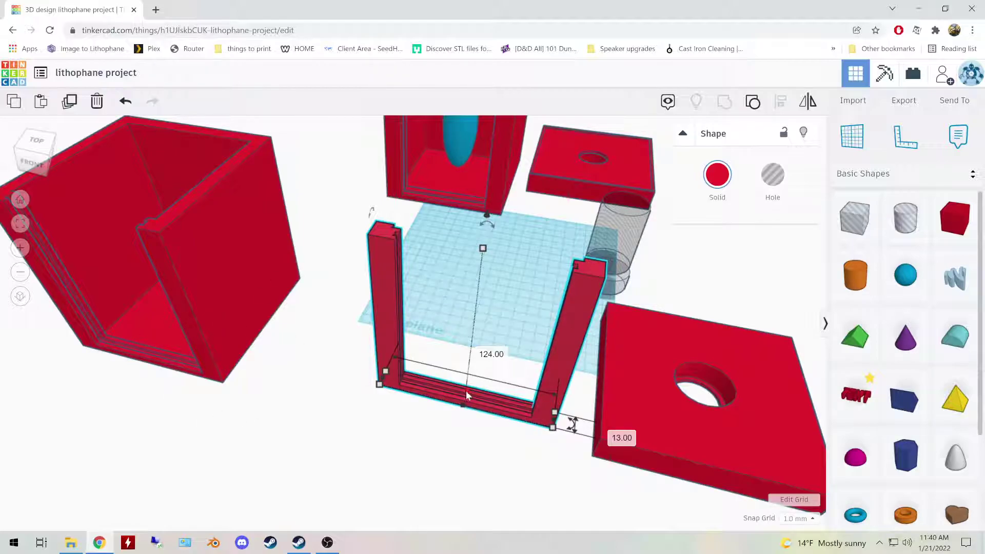
{"action": "right_click_drag", "start_coordinate": [446, 460], "coordinate": [472, 386]}
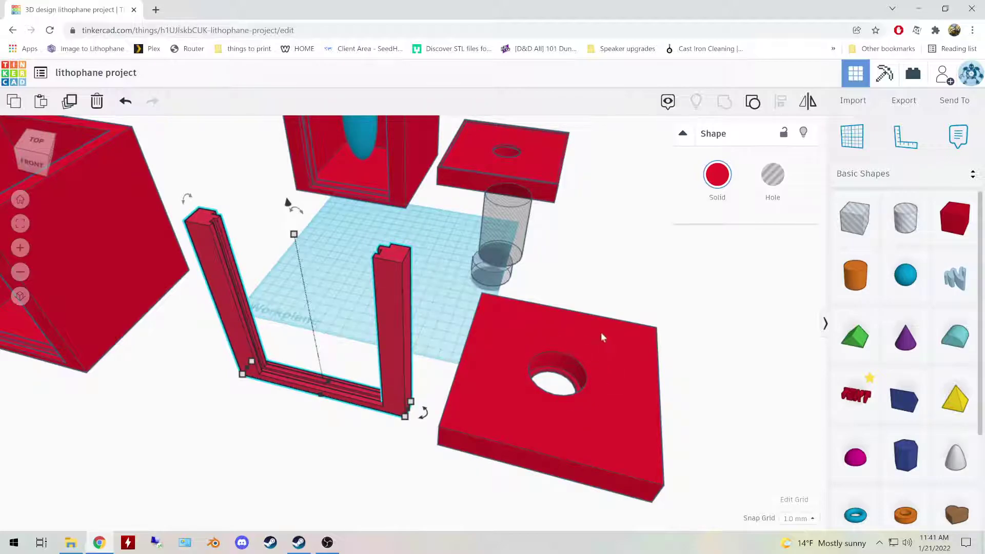
{"action": "right_click_drag", "start_coordinate": [731, 349], "coordinate": [654, 347]}
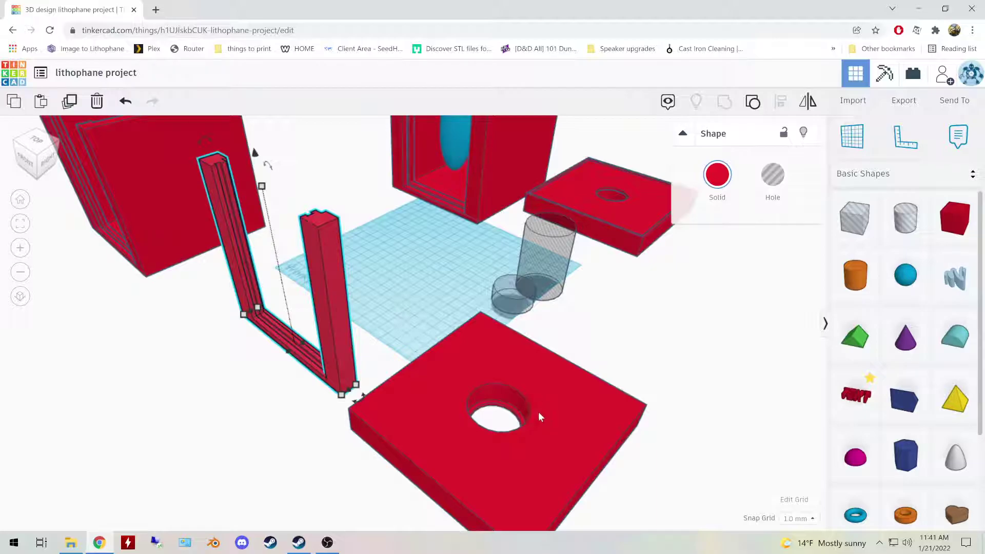
{"action": "right_click_drag", "start_coordinate": [412, 304], "coordinate": [454, 354]}
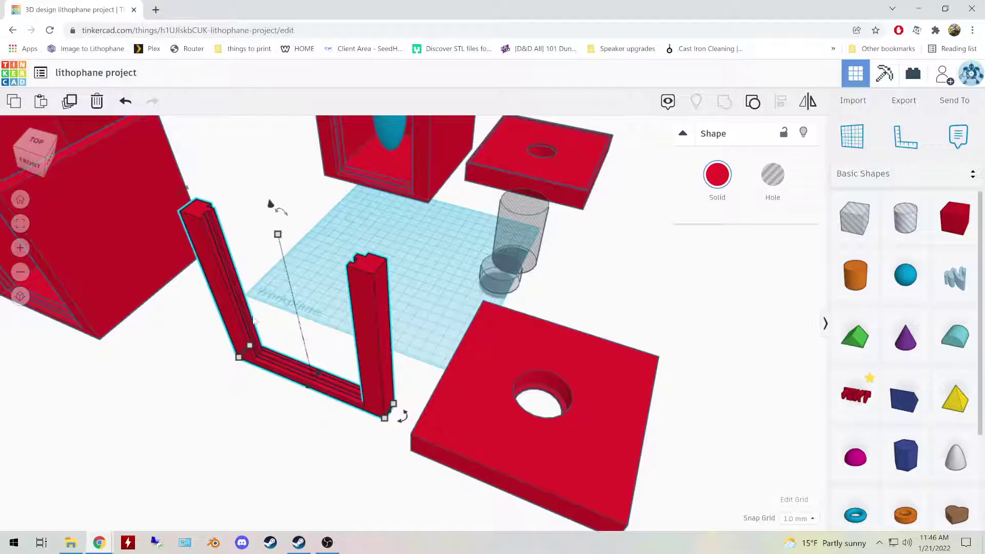
{"action": "mouse_move", "coordinate": [243, 349]}
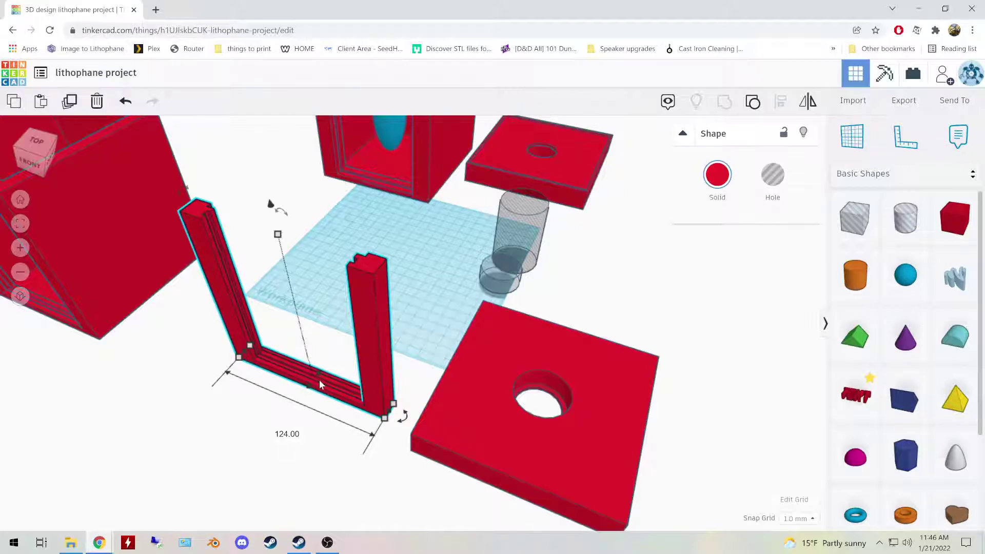